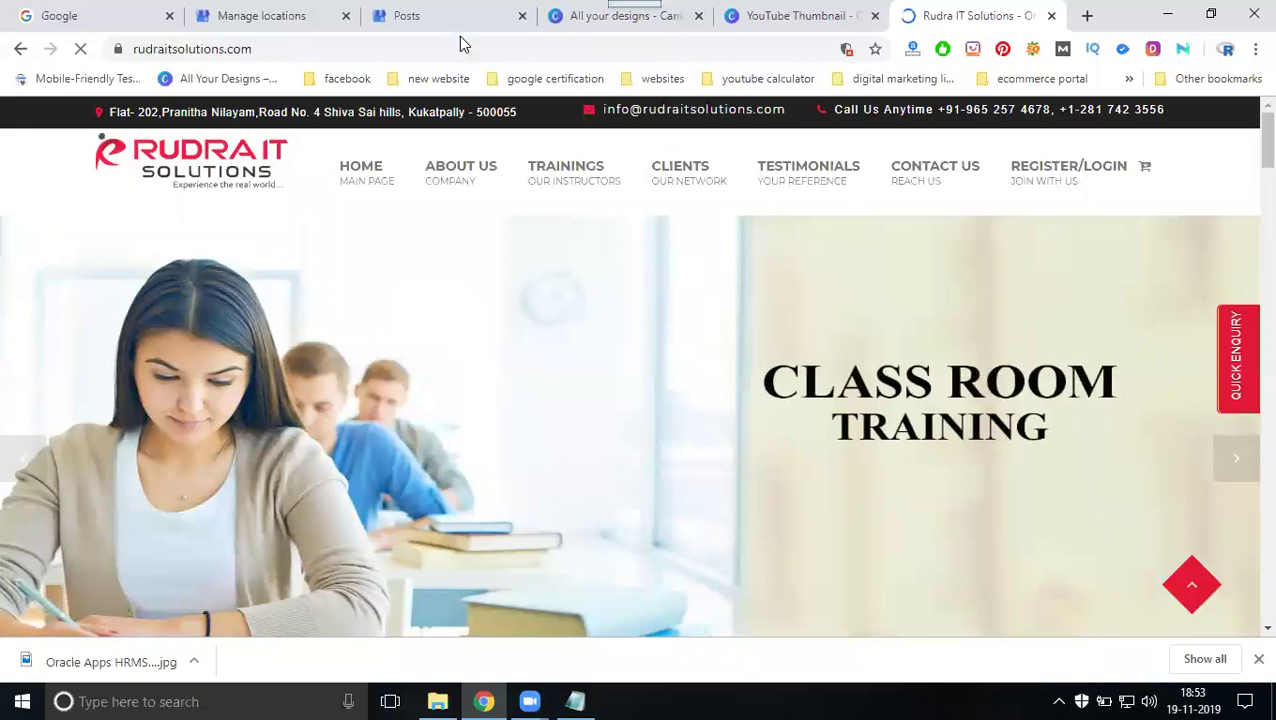
Step: Look over the business dashboard and posts list, then bring up the 'demo class' notes in Notepad
click(442, 20)
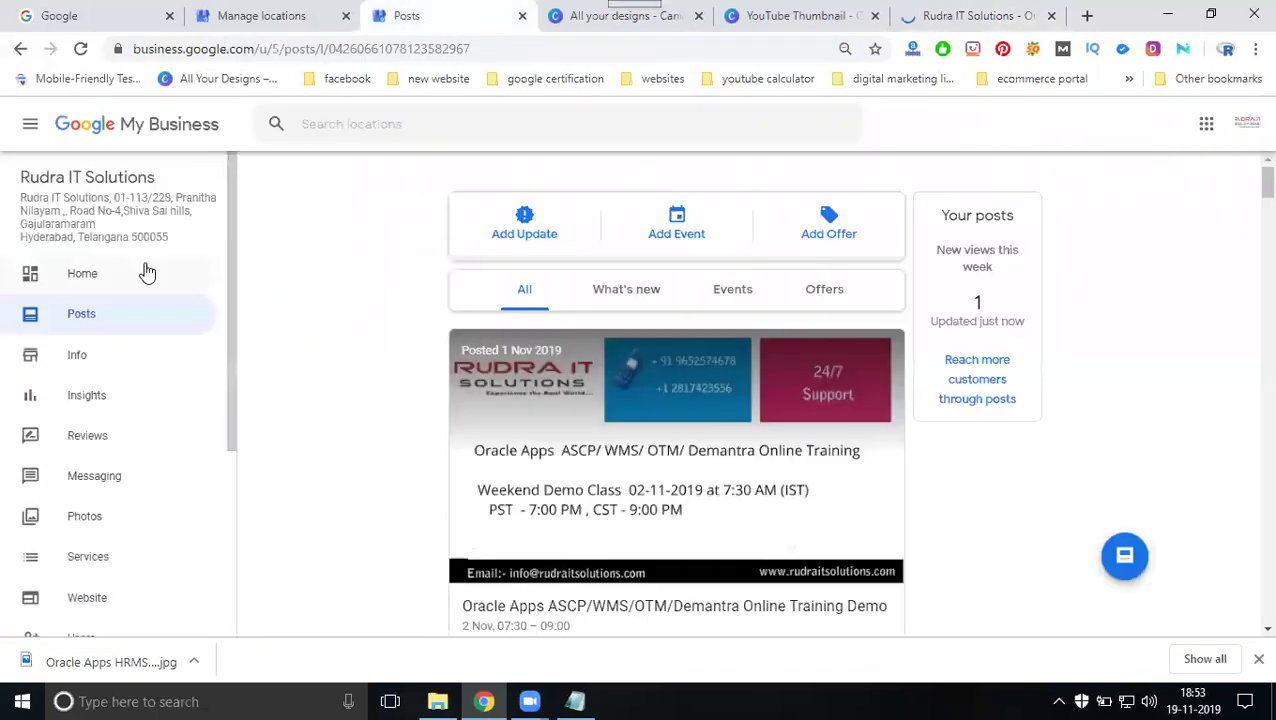
click(77, 271)
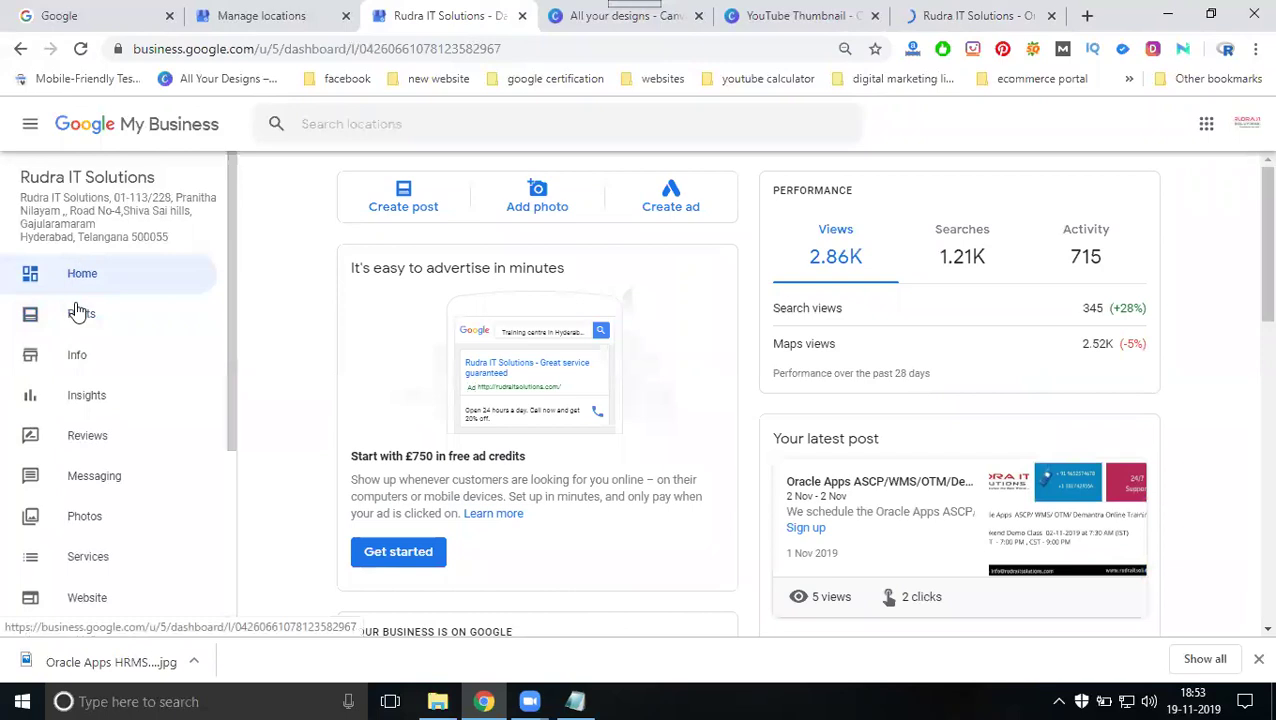
click(106, 328)
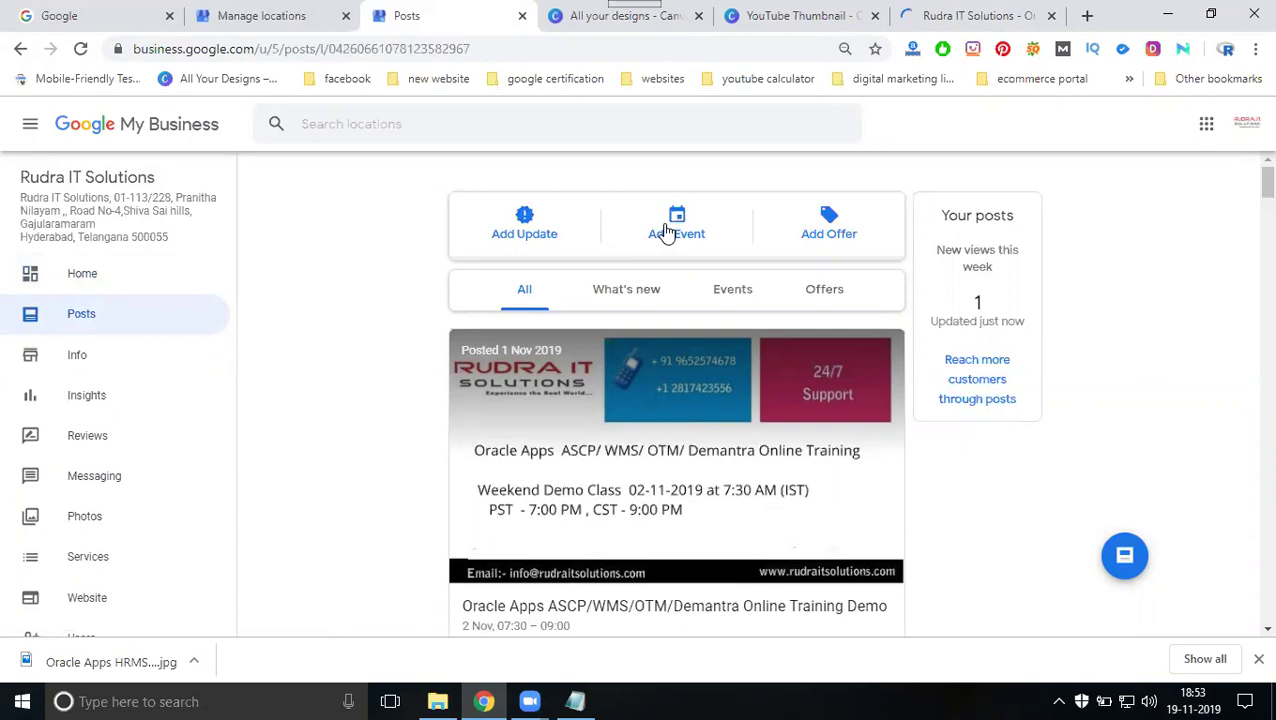
click(575, 701)
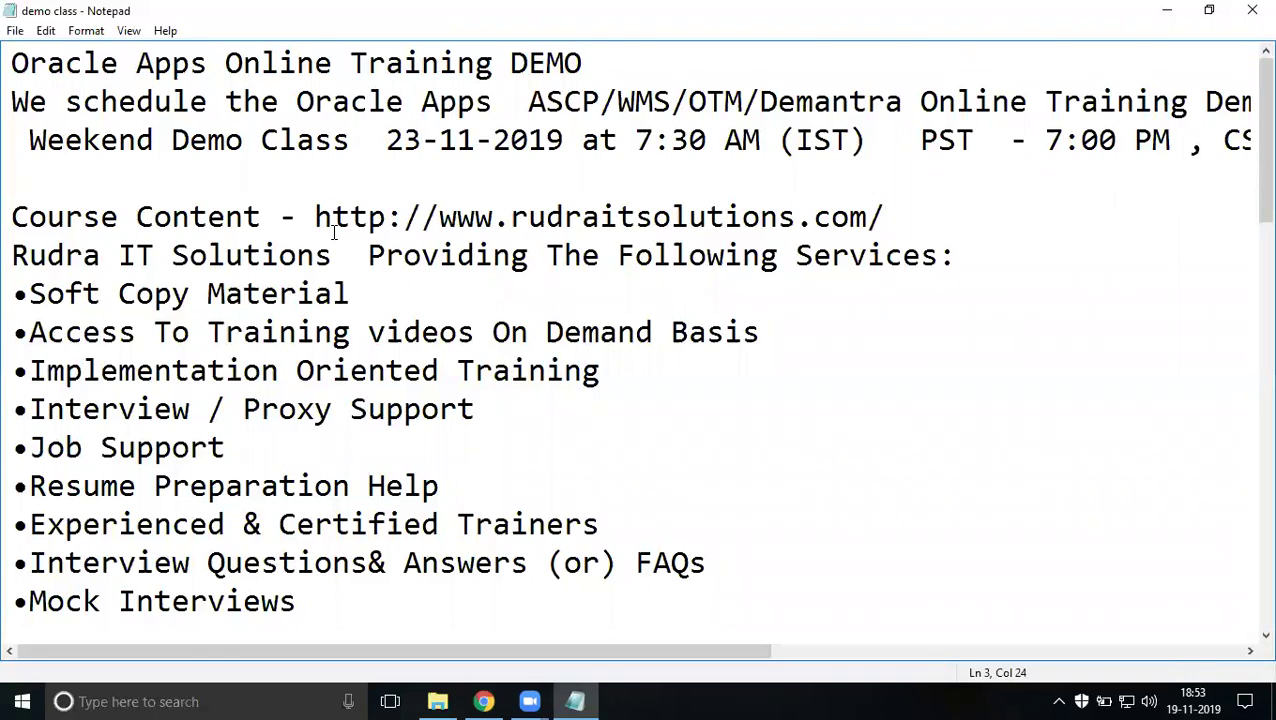
Step: Copy the ASCP/WMS/OTM/Demantra Online Training Demo line and minimize Notepad
drag(297, 101, 881, 110)
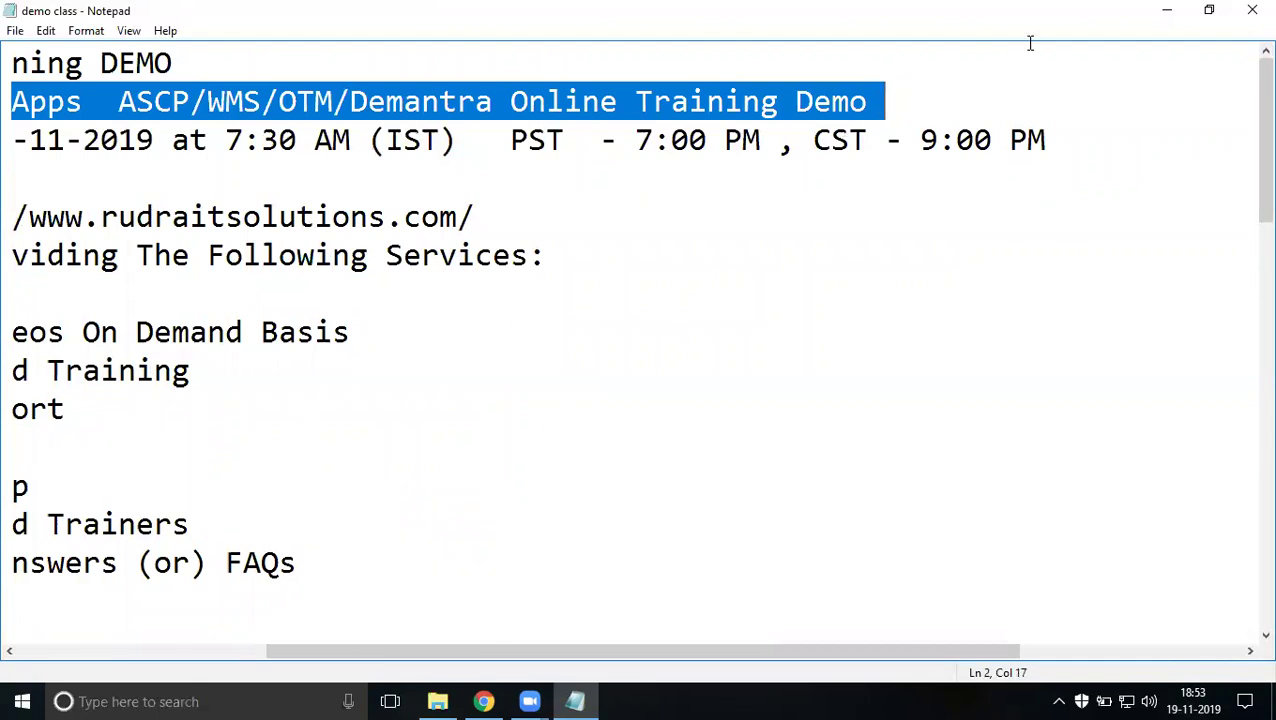
click(1165, 11)
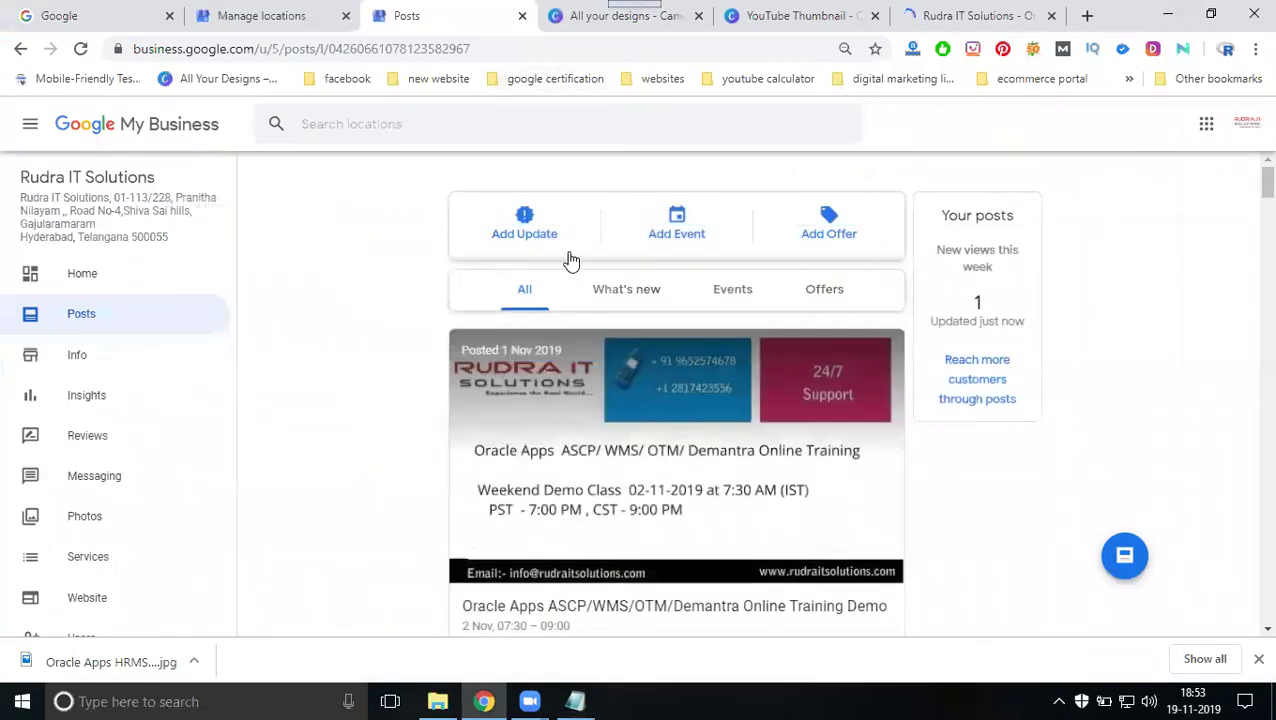
Step: Start a new Event post with the copied Demantra training demo line pasted as its title
click(1122, 554)
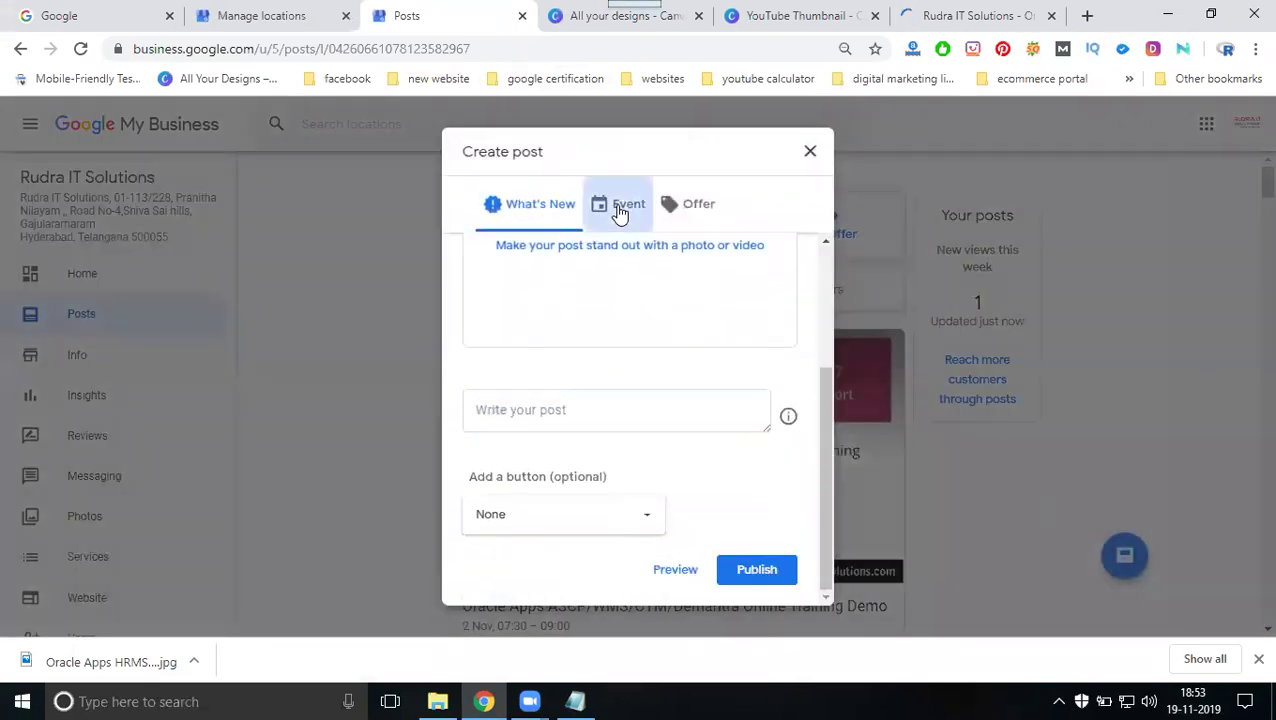
click(620, 210)
click(542, 407)
text(Oracle Apps  ASCP/WMS/OTM/Demantra Online Training Demo)
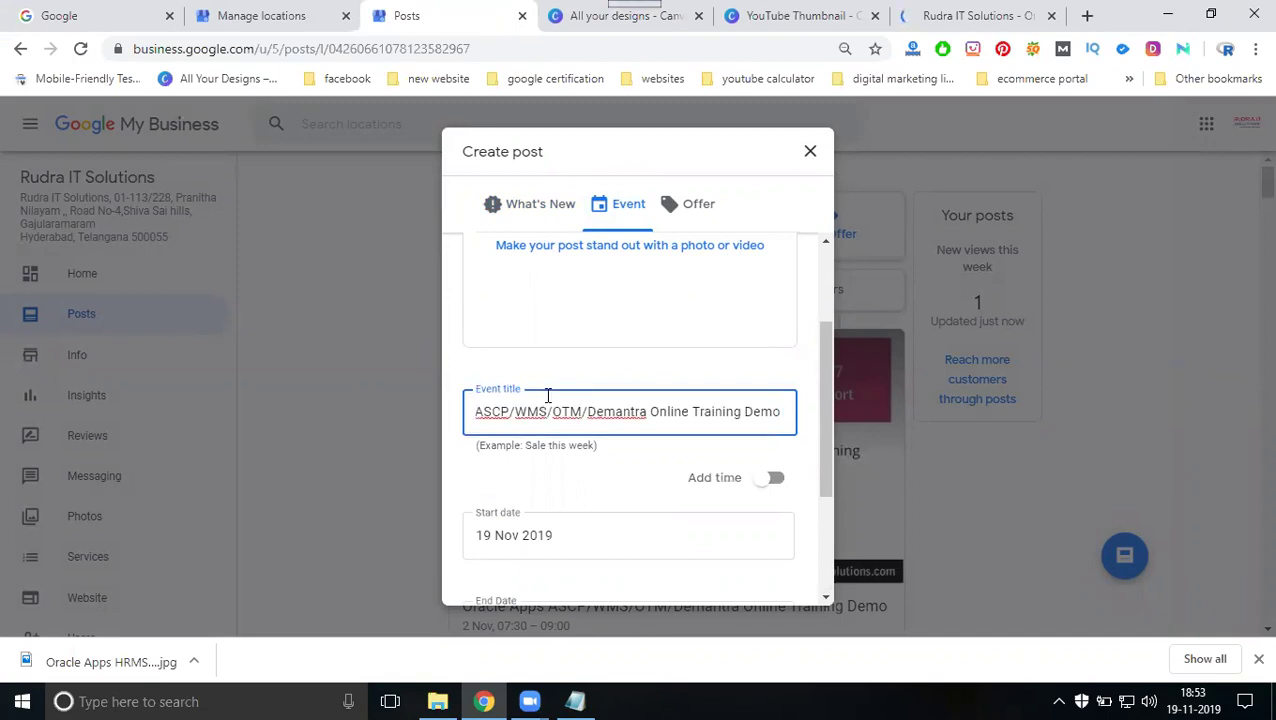
scroll(598, 305, up, 2)
Step: Choose the Oracle Apps HRMS banner image from the Downloads folder as the post photo
click(598, 305)
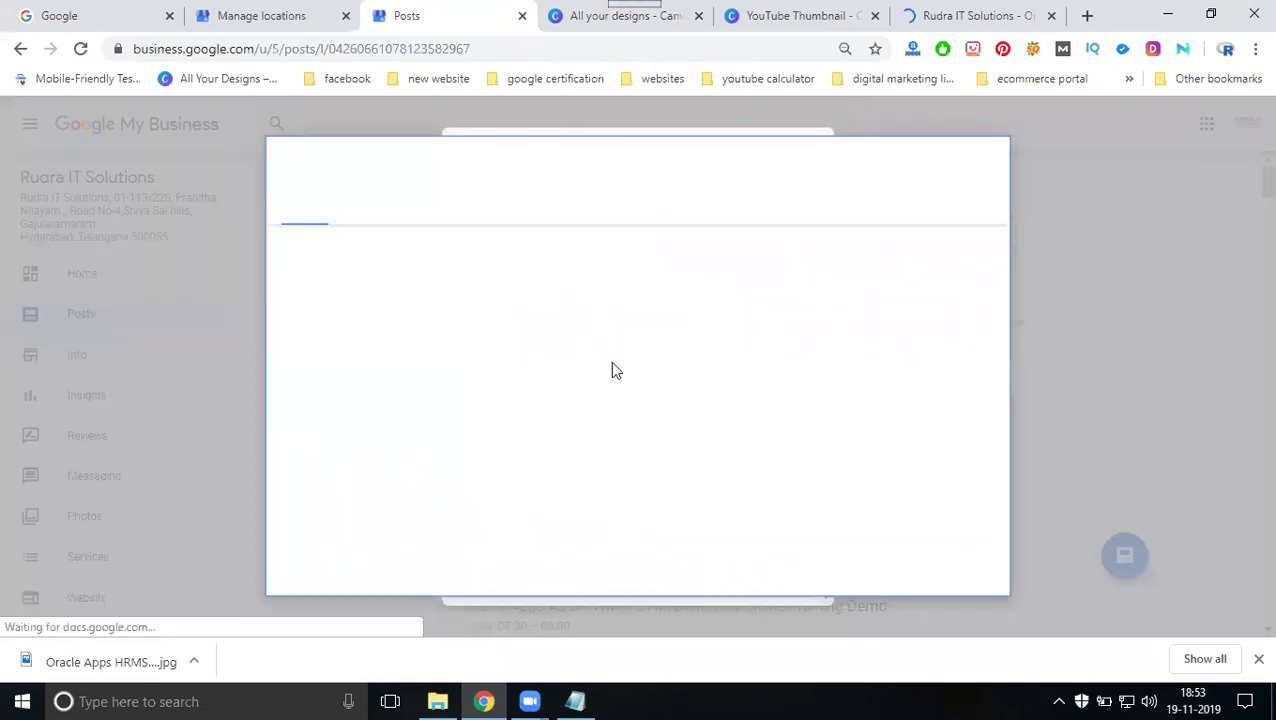
click(620, 410)
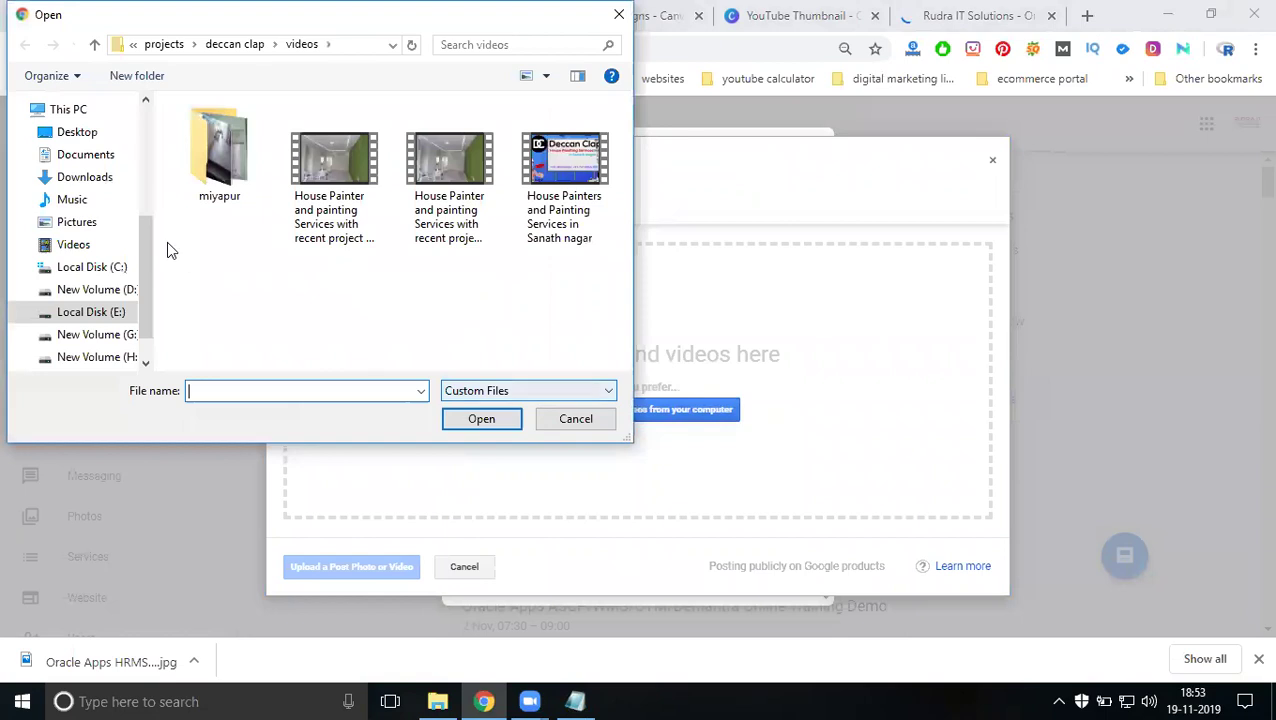
click(90, 177)
scroll(336, 239, down, 5)
scroll(336, 237, down, 3)
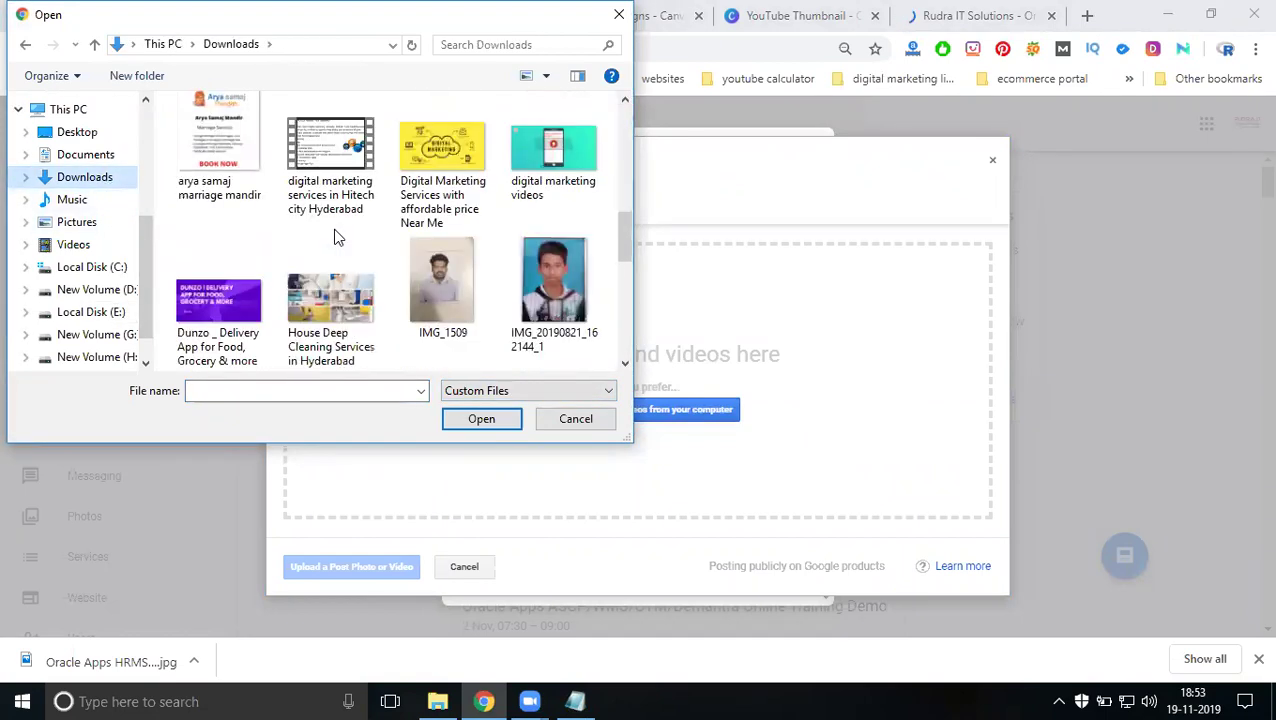
scroll(336, 237, down, 5)
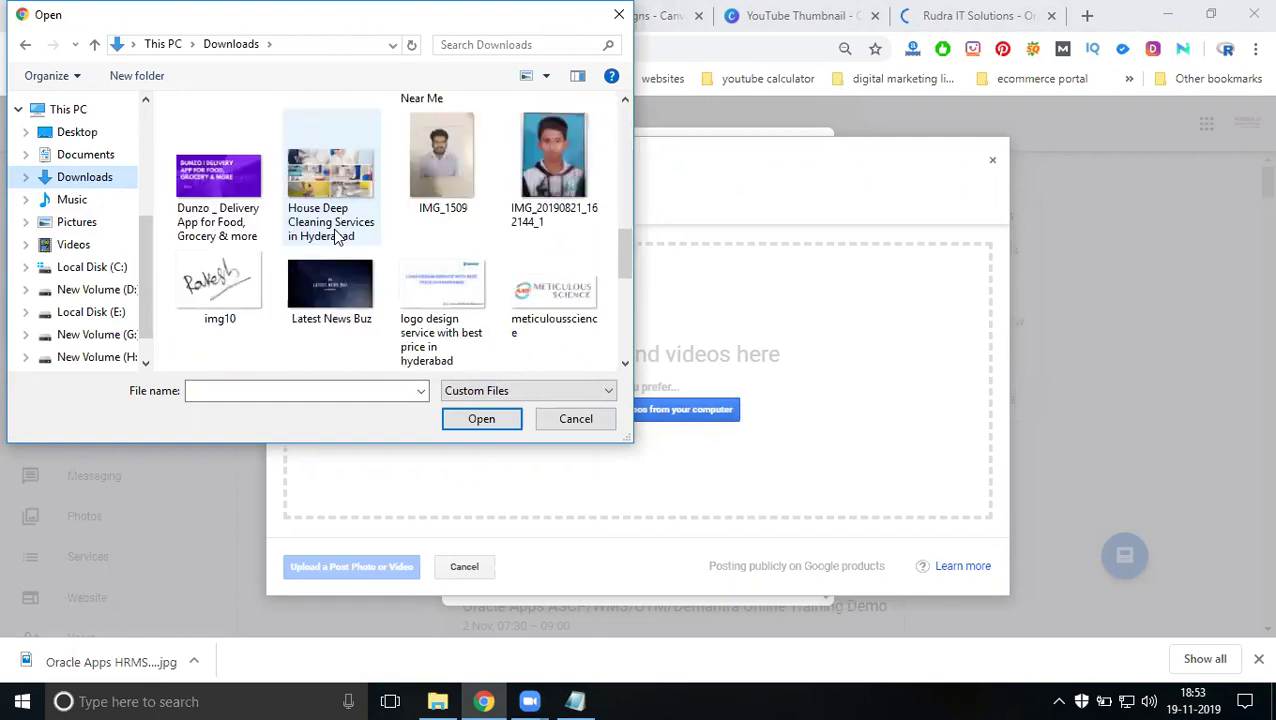
scroll(336, 237, down, 3)
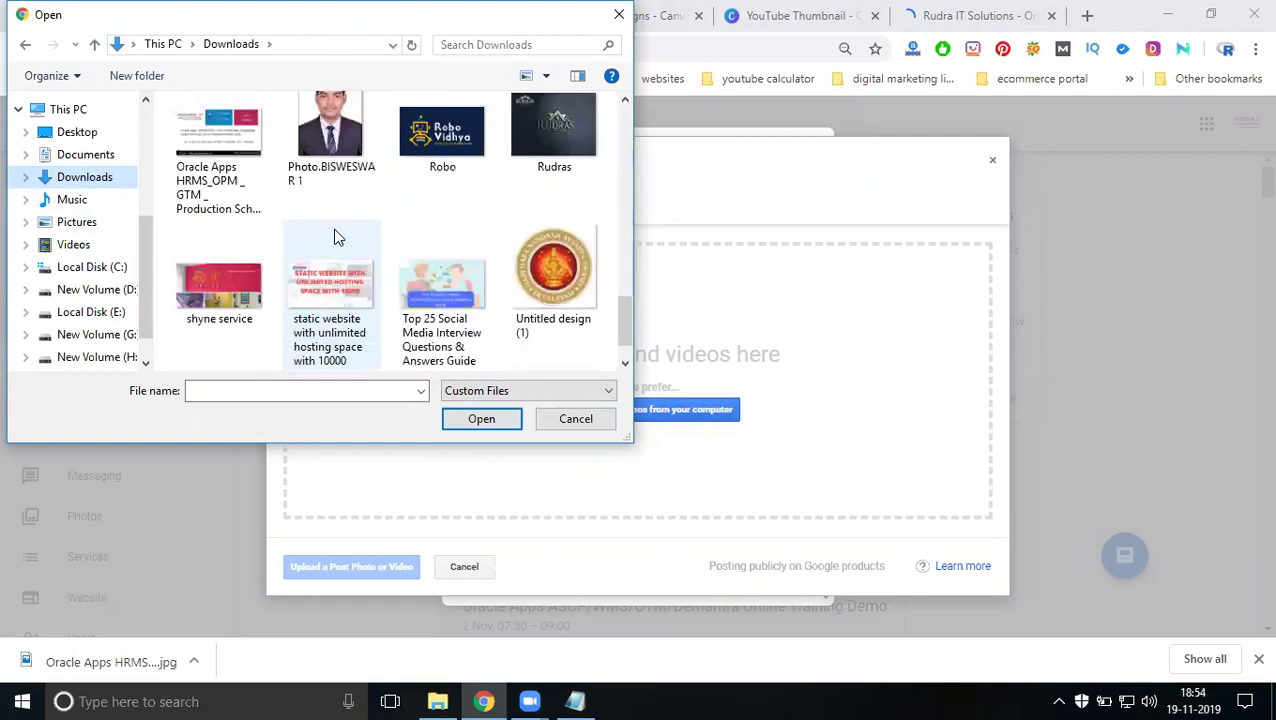
click(201, 162)
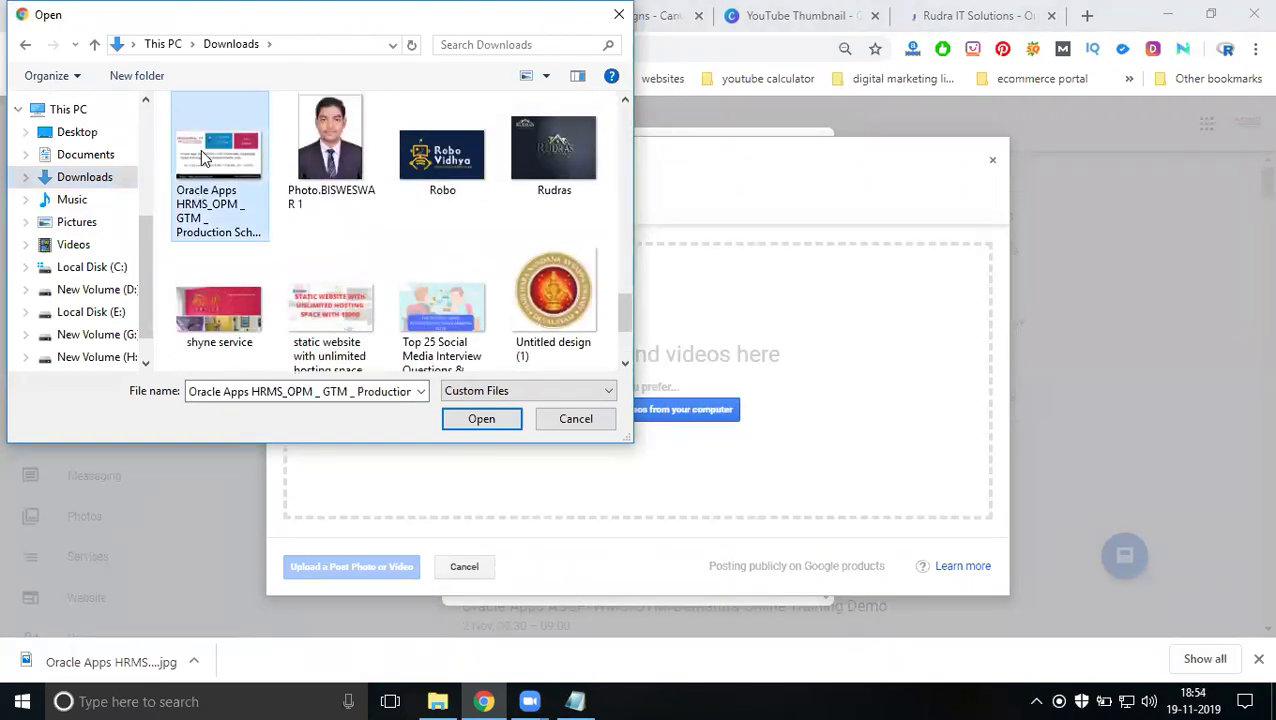
right_click(203, 158)
click(248, 92)
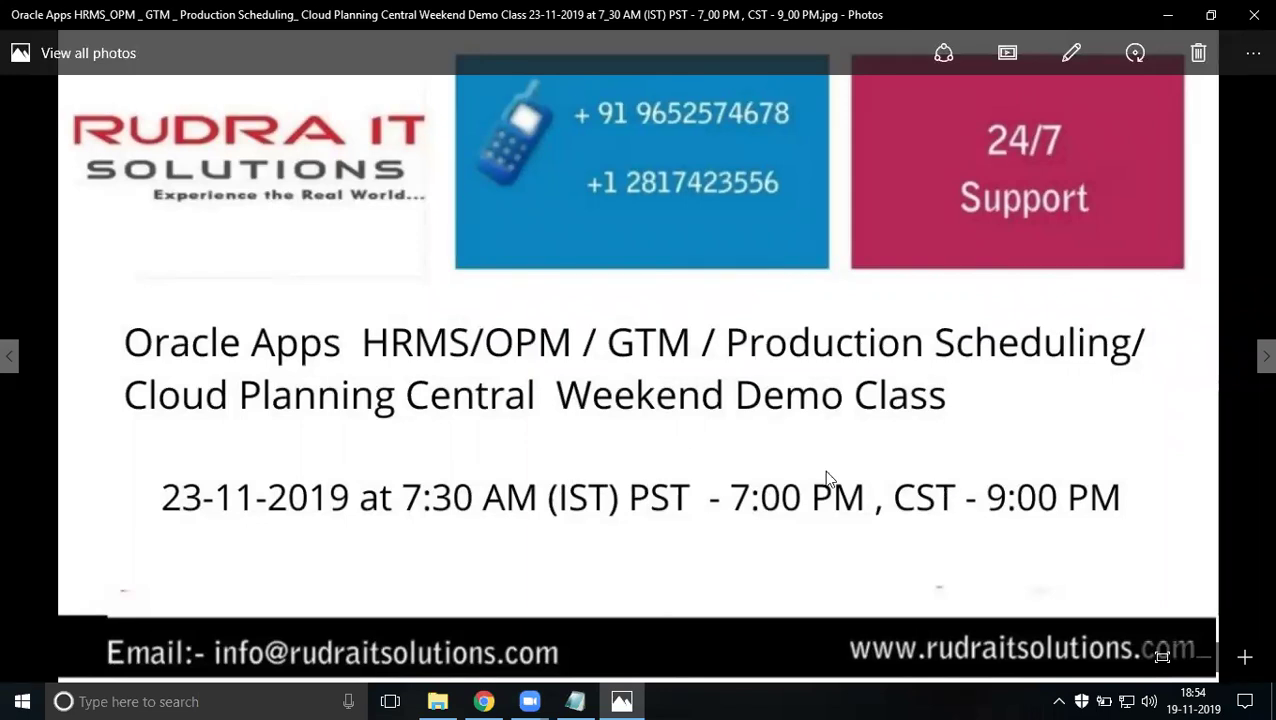
Step: Upload the Oracle Apps HRMS banner, widening the crop to the image's left and right edges
click(1252, 16)
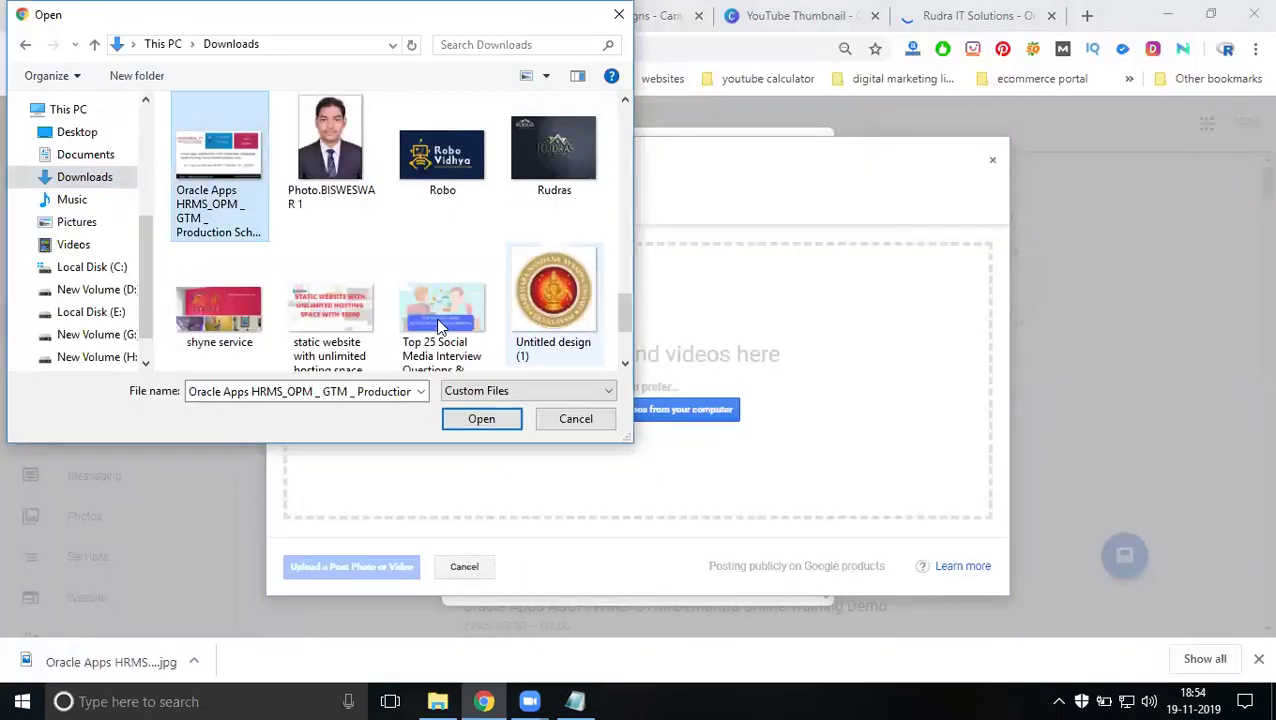
double_click(219, 165)
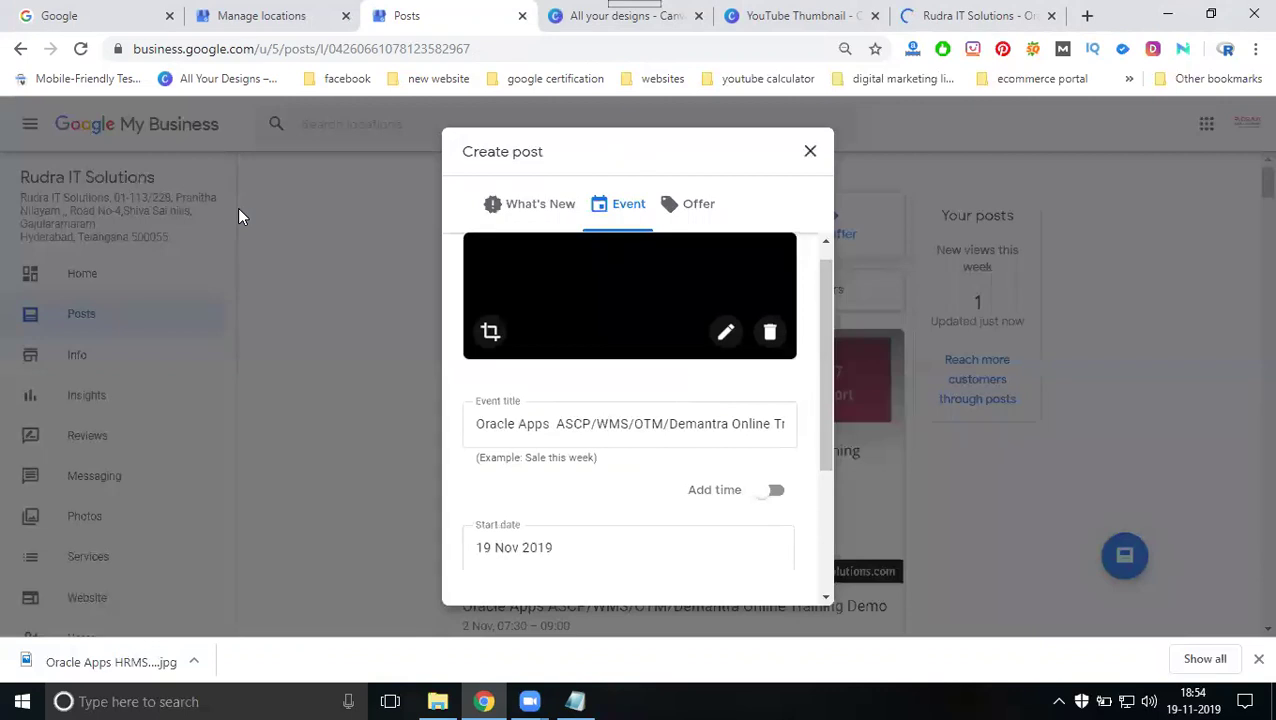
click(490, 453)
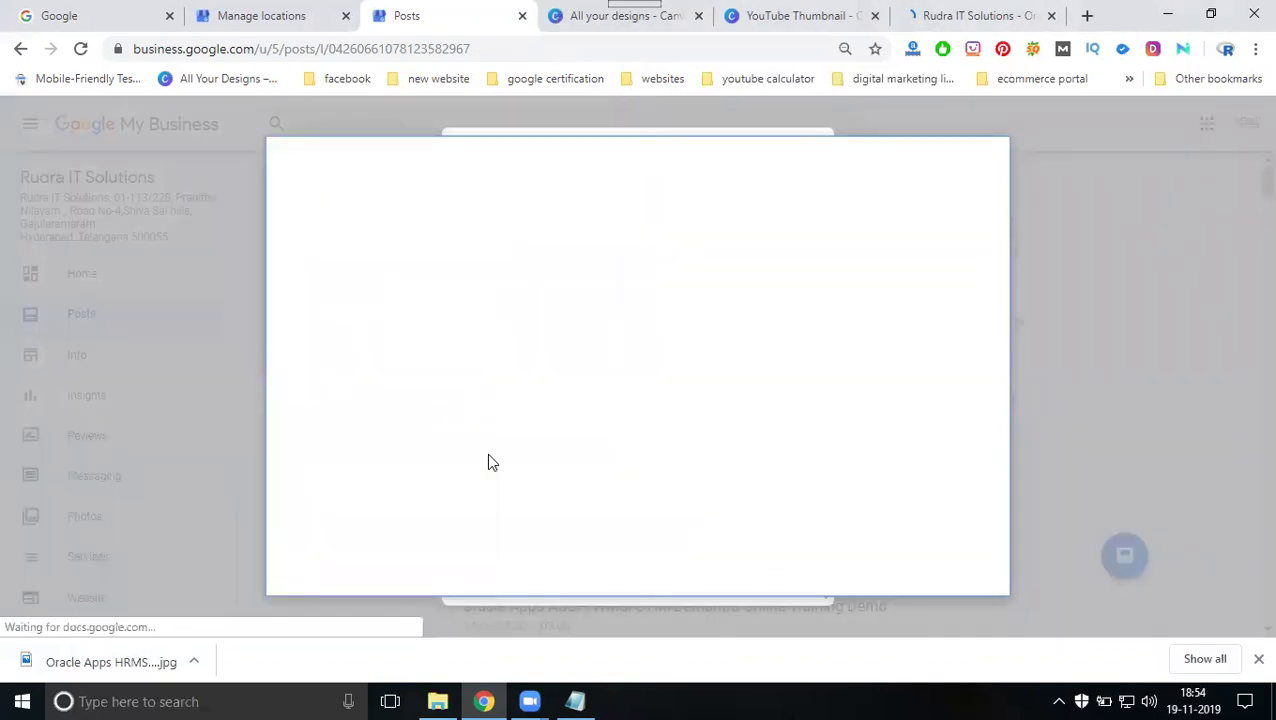
drag(475, 469, 384, 515)
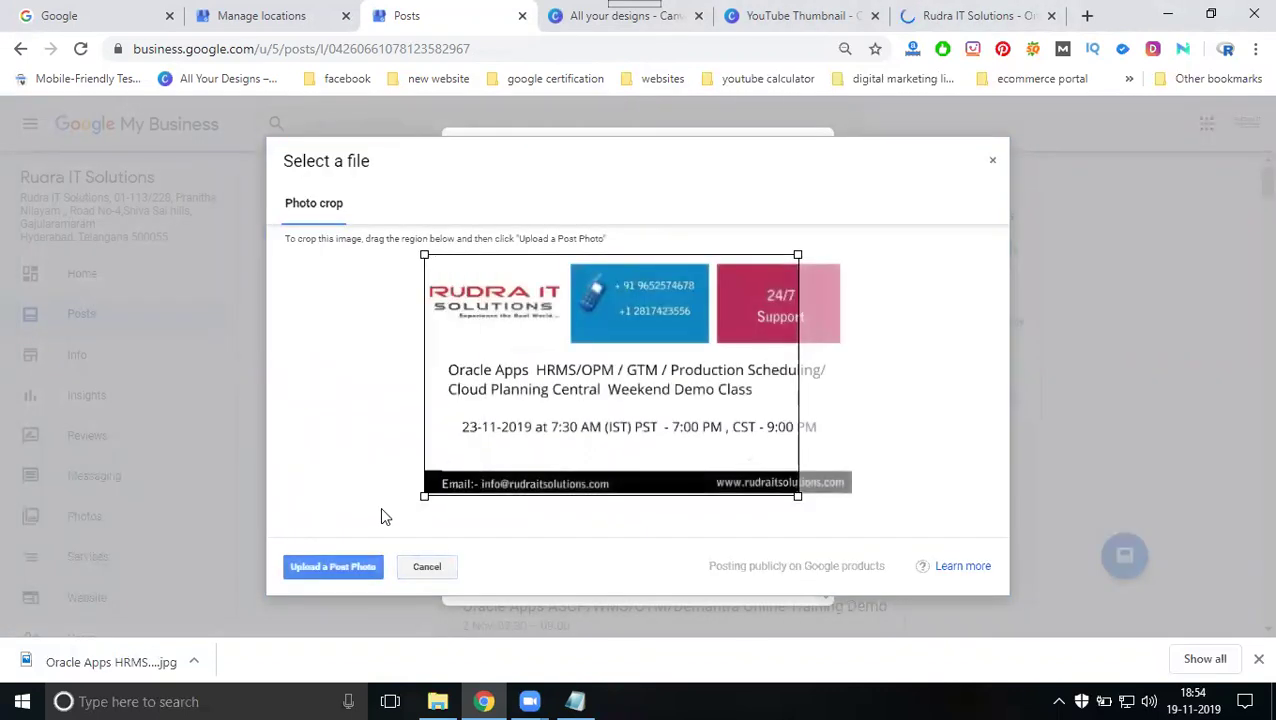
drag(797, 500, 847, 496)
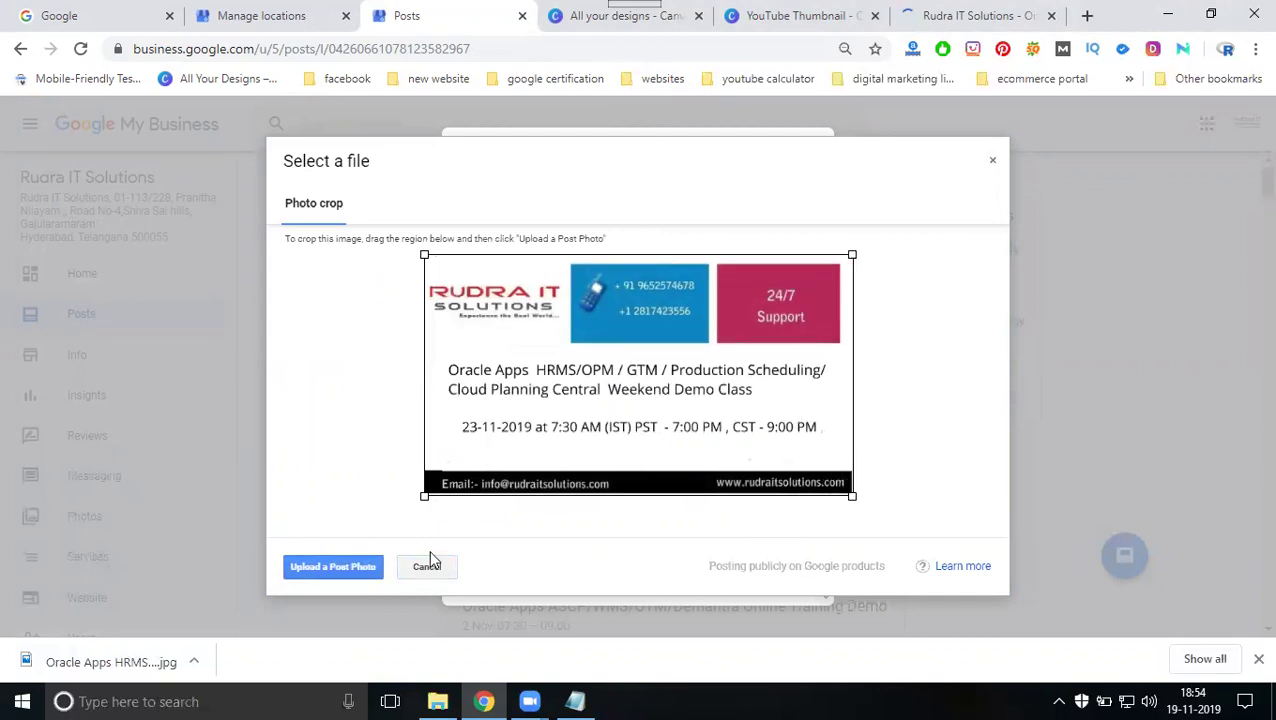
click(364, 567)
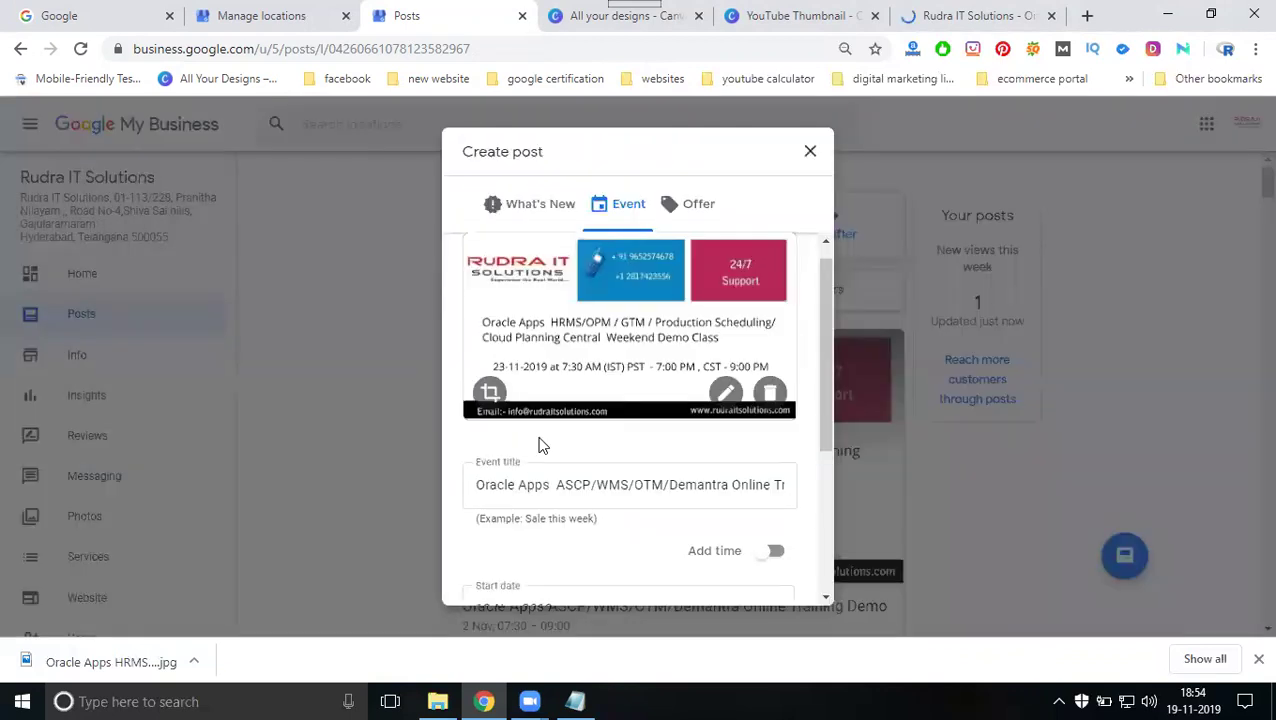
scroll(541, 438, down, 1)
scroll(533, 395, down, 2)
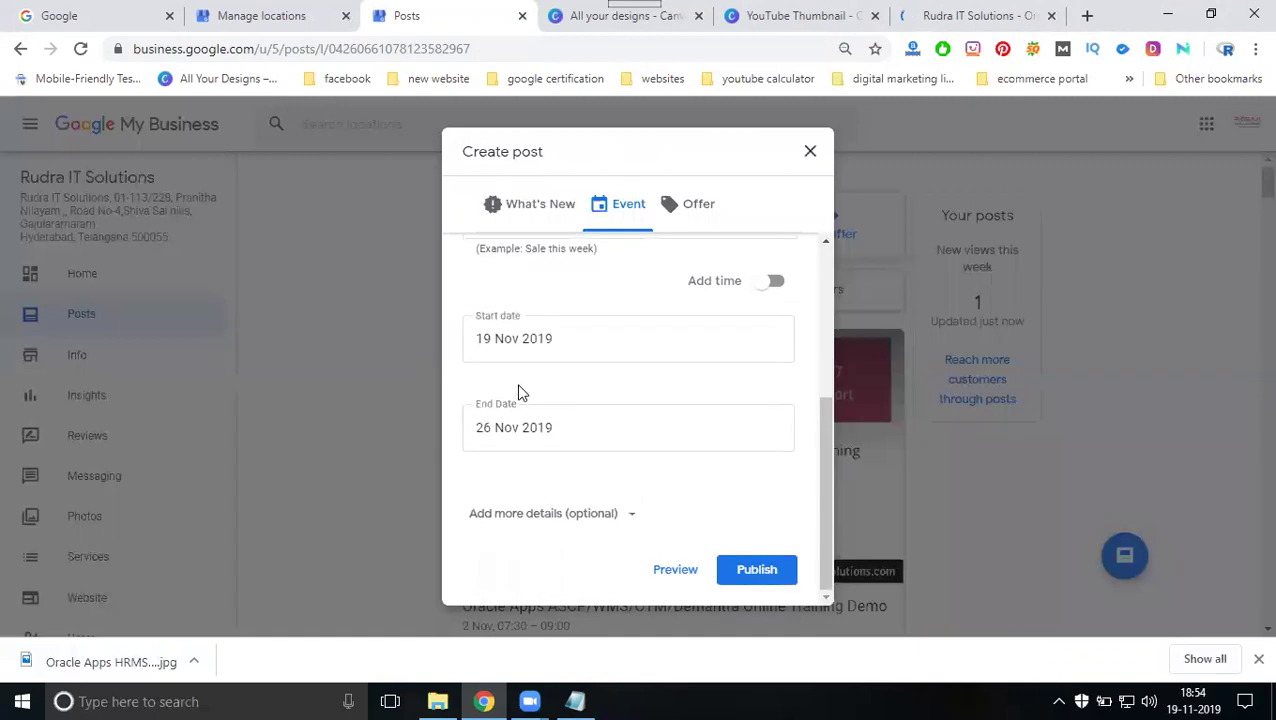
Step: Set the event start to 23 Nov 2019 at 07:30
click(568, 697)
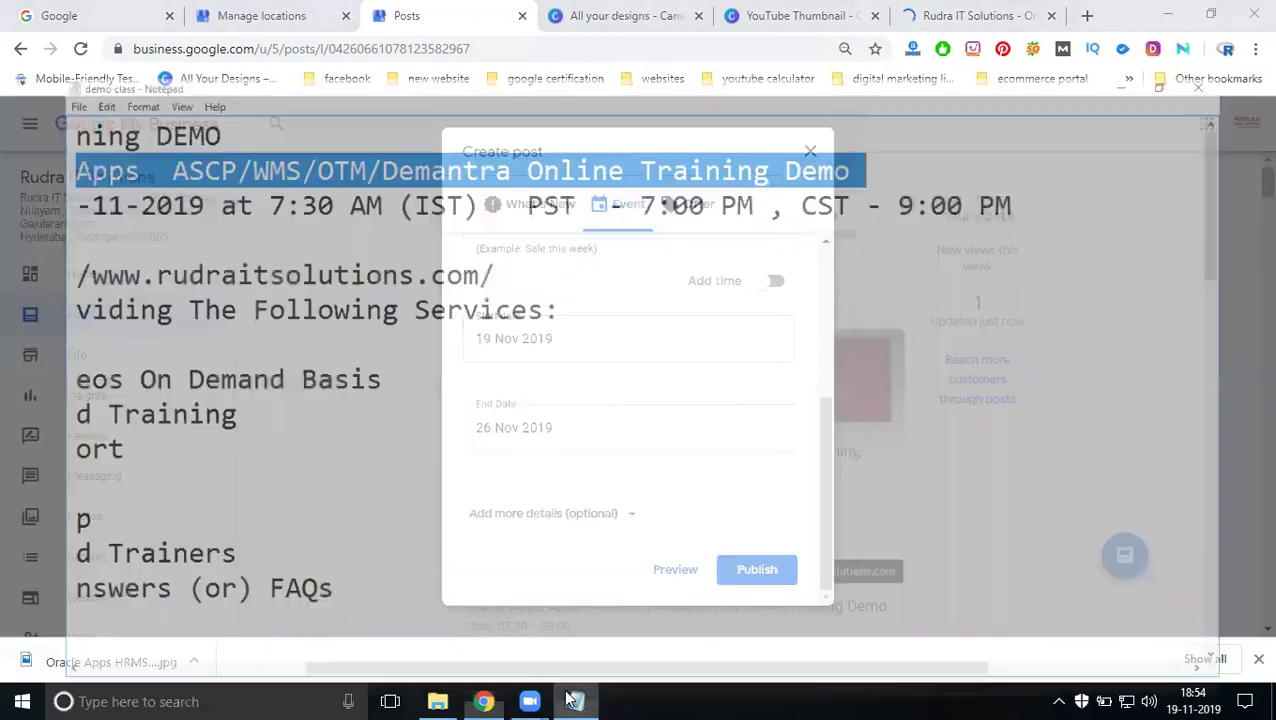
click(568, 697)
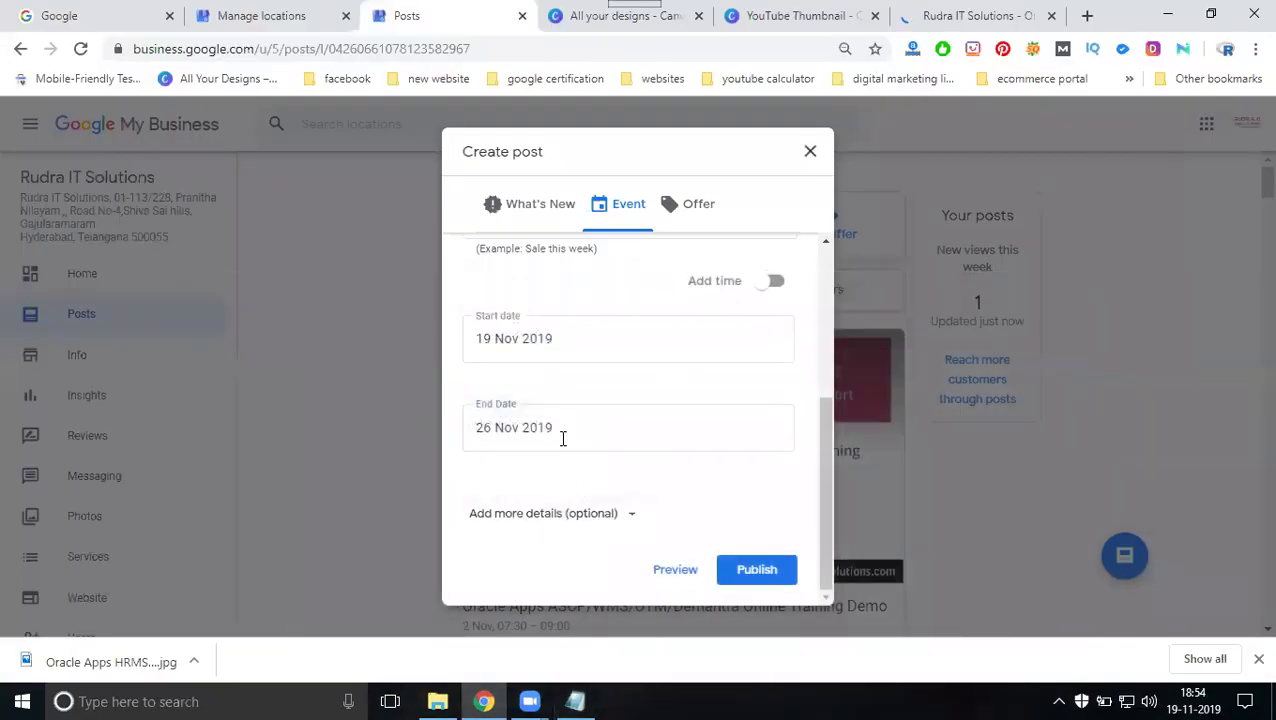
click(530, 360)
click(660, 433)
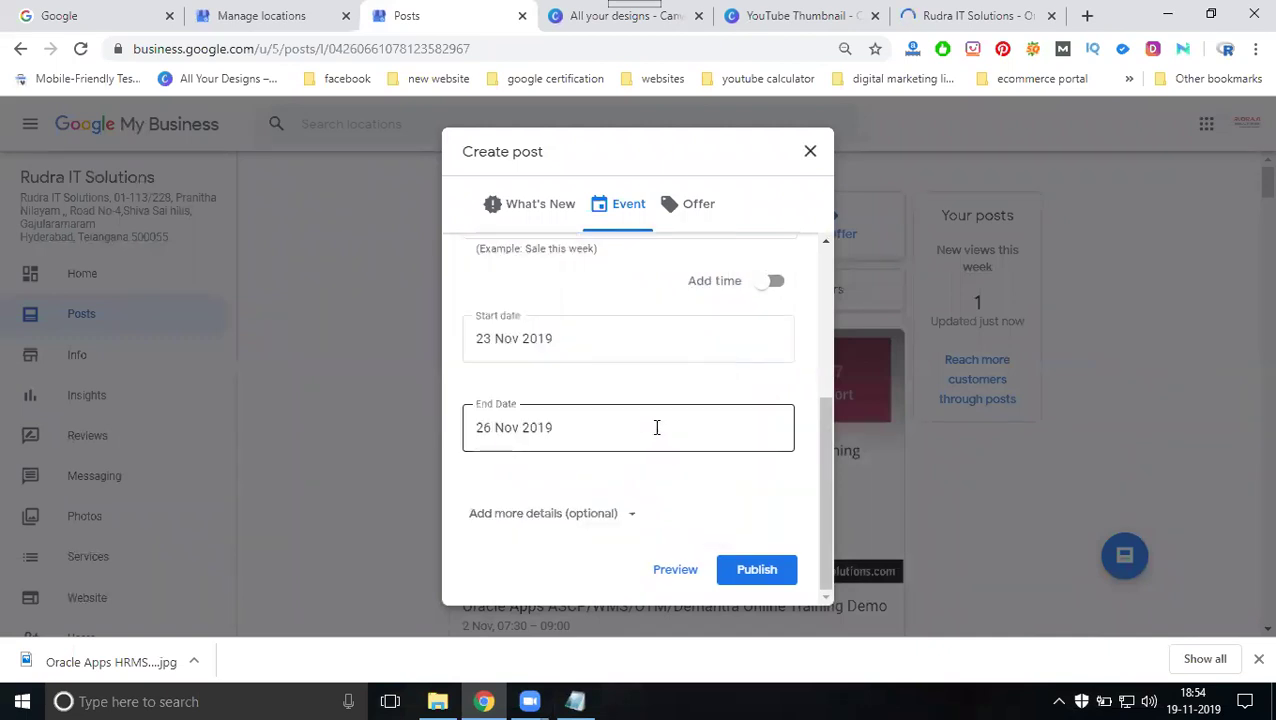
click(775, 286)
click(698, 344)
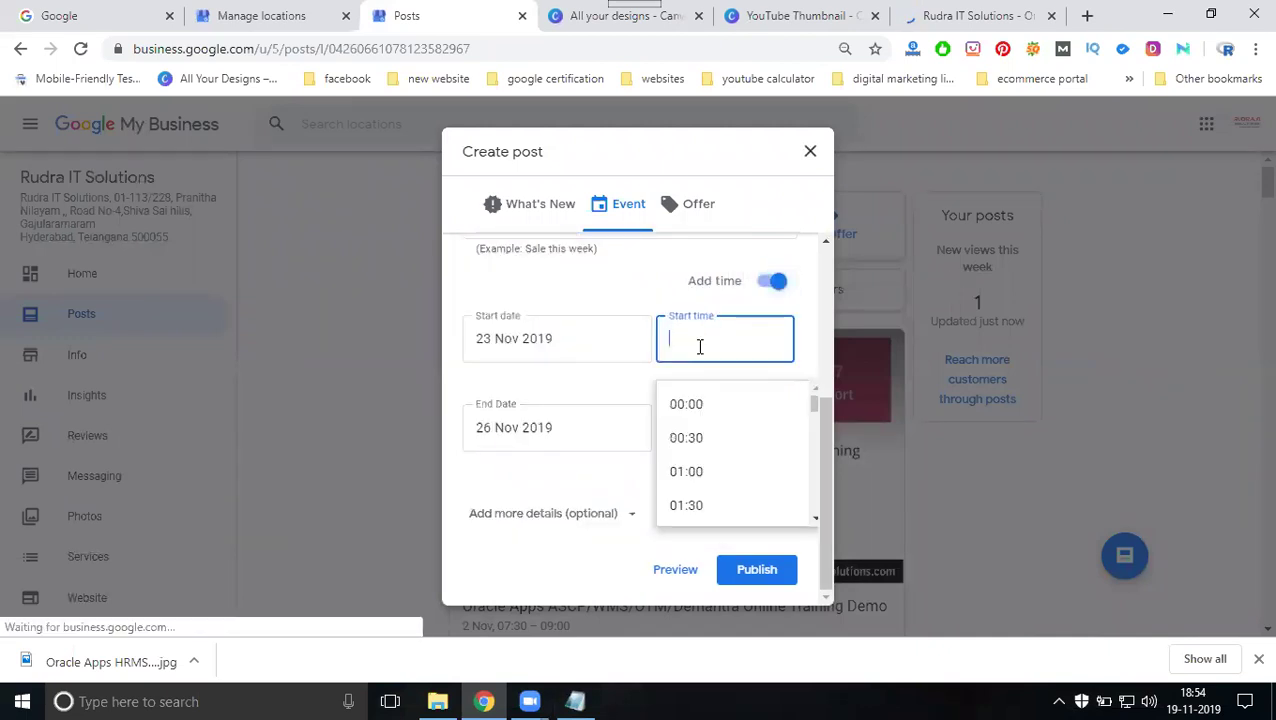
scroll(687, 435, down, 2)
scroll(687, 435, down, 4)
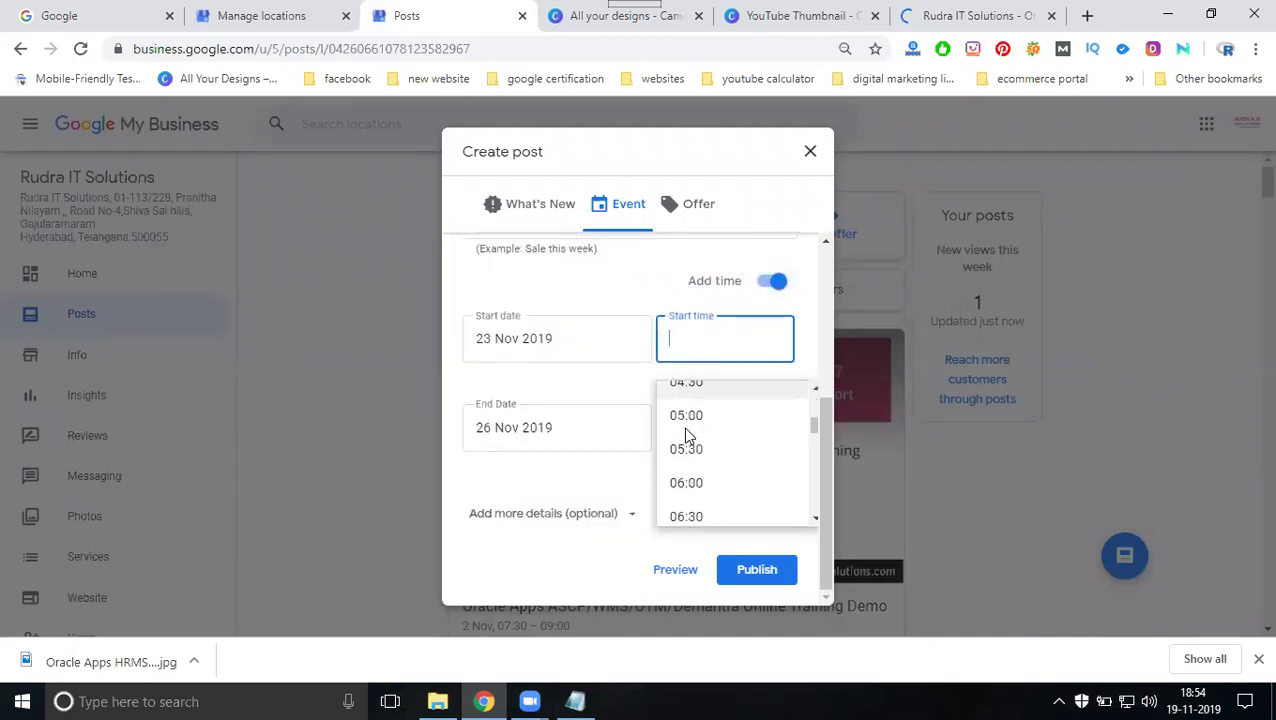
click(688, 441)
Step: Set the event end to 23 Nov 2019 at 09:30 and expand the Event details field
click(550, 441)
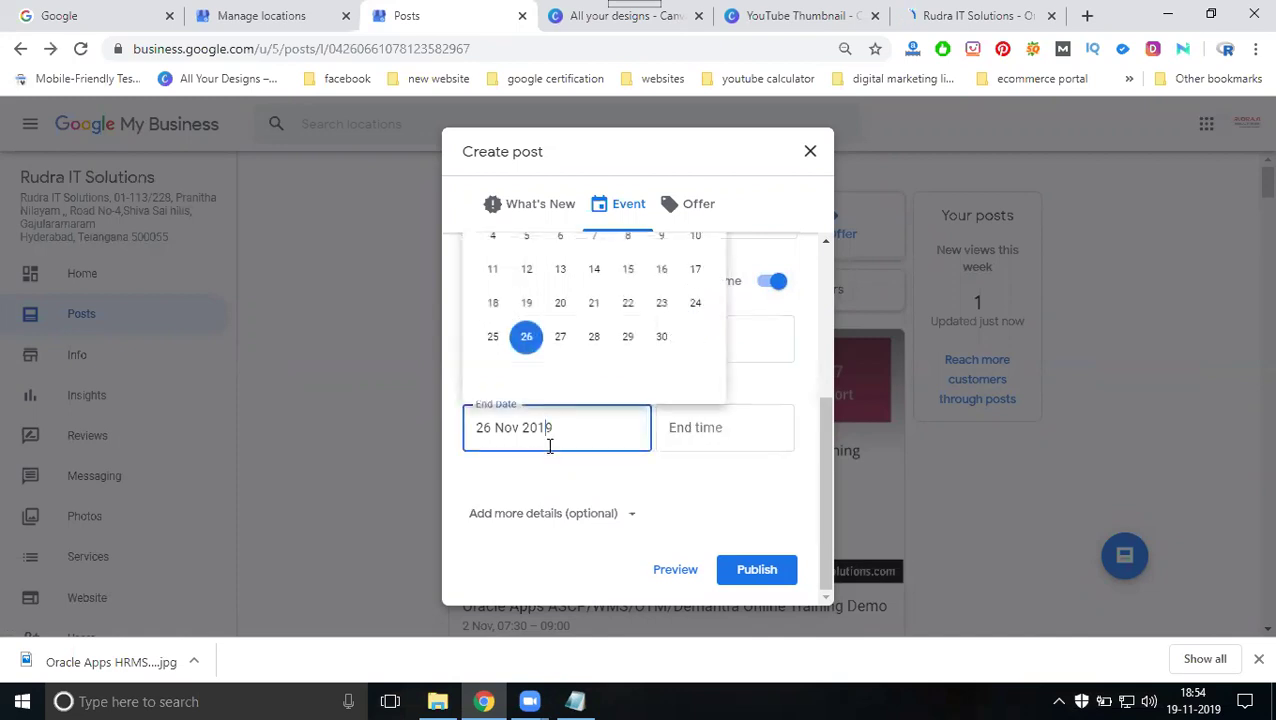
click(665, 304)
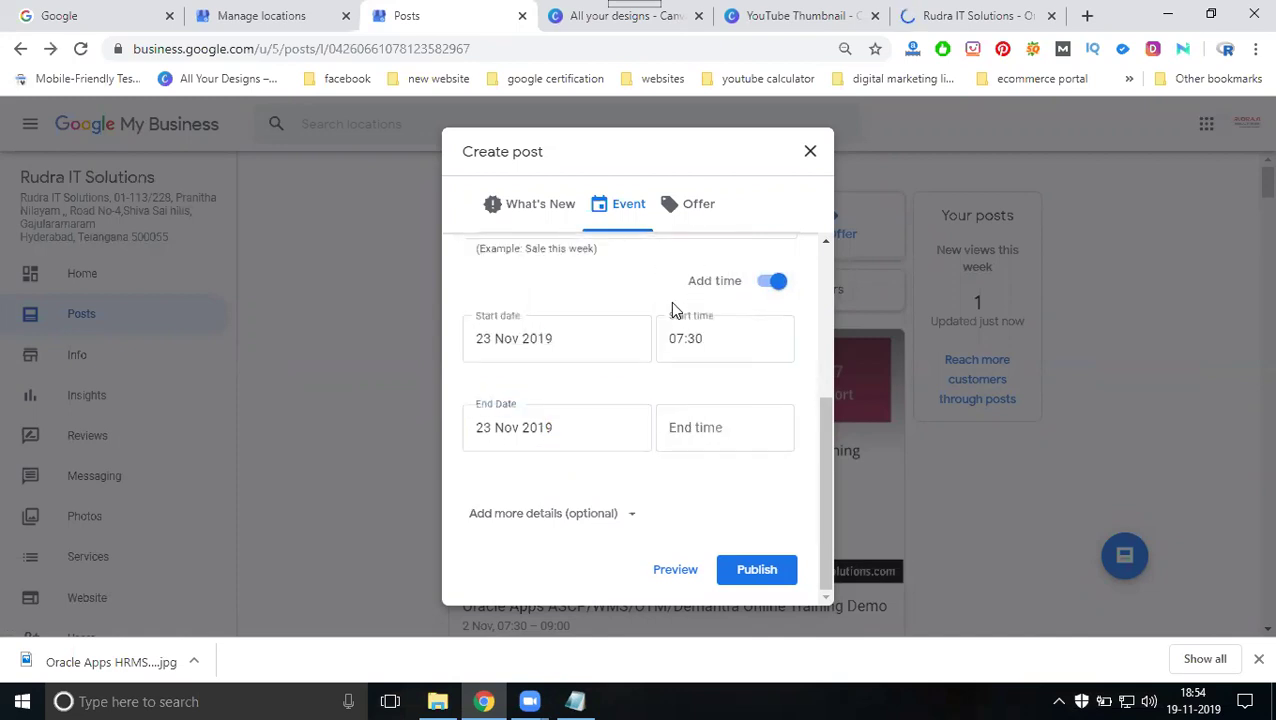
click(698, 428)
scroll(697, 387, down, 7)
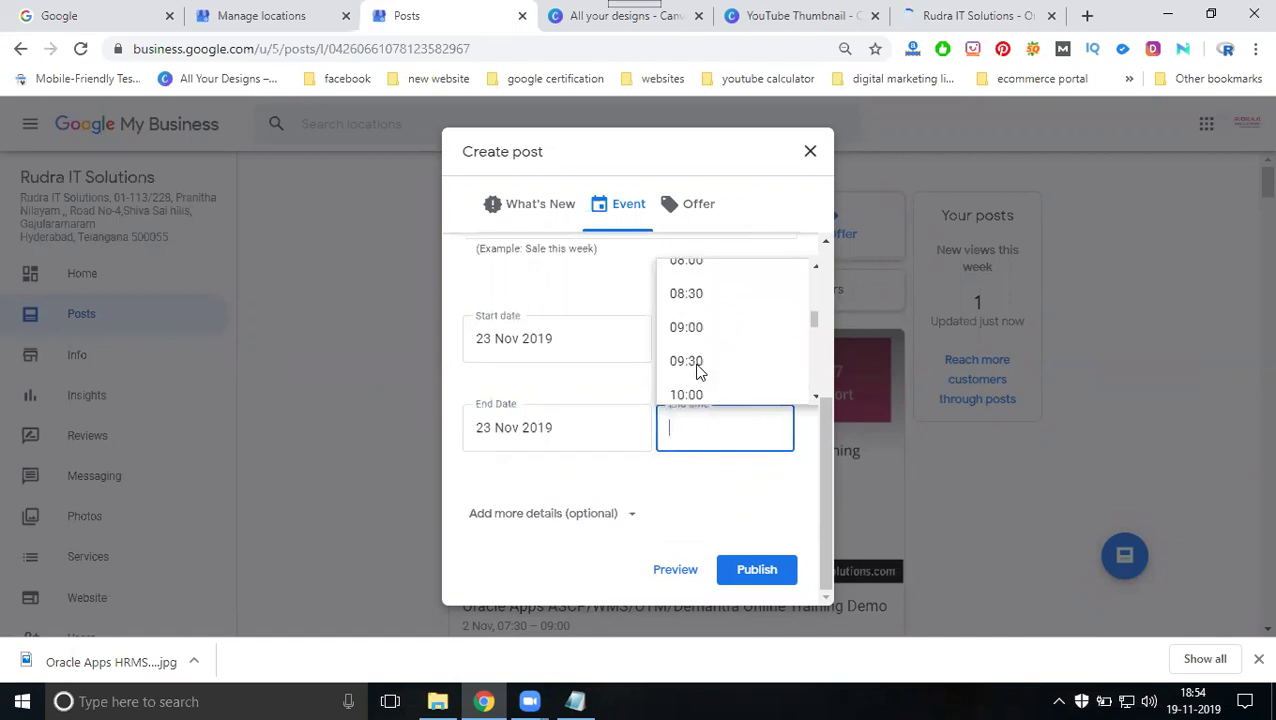
scroll(700, 368, up, 1)
click(696, 360)
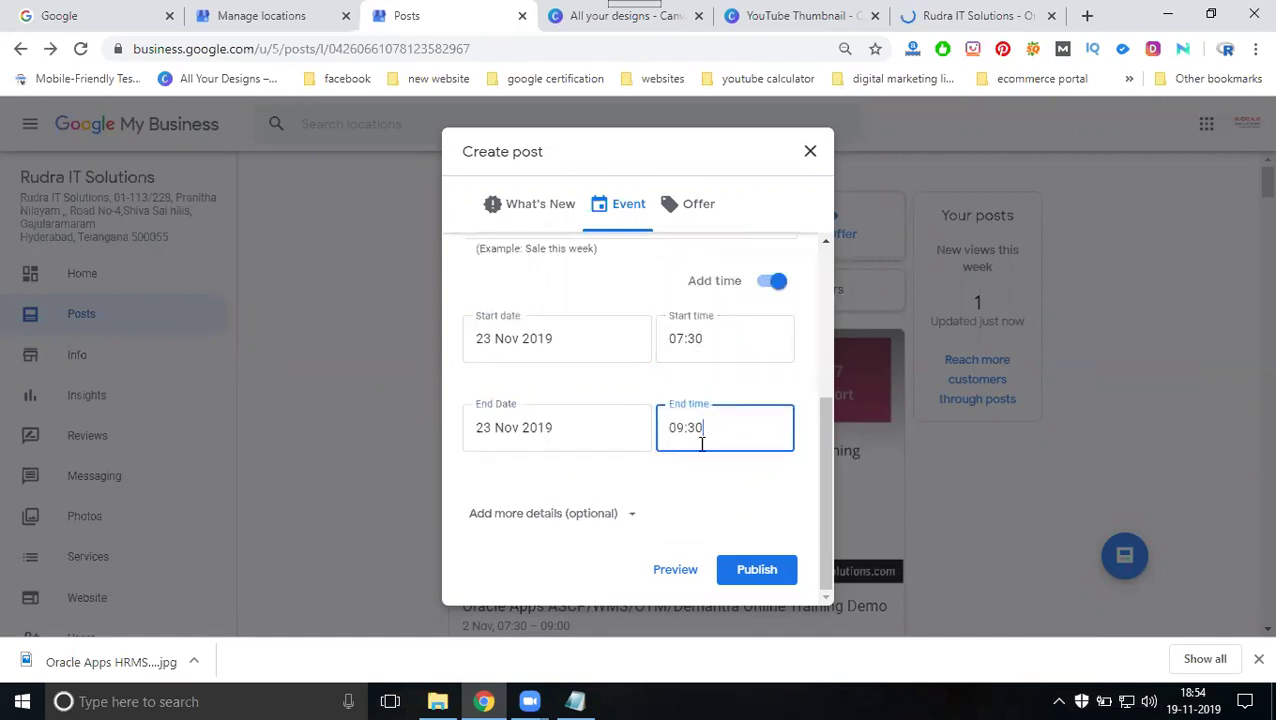
click(572, 514)
click(544, 410)
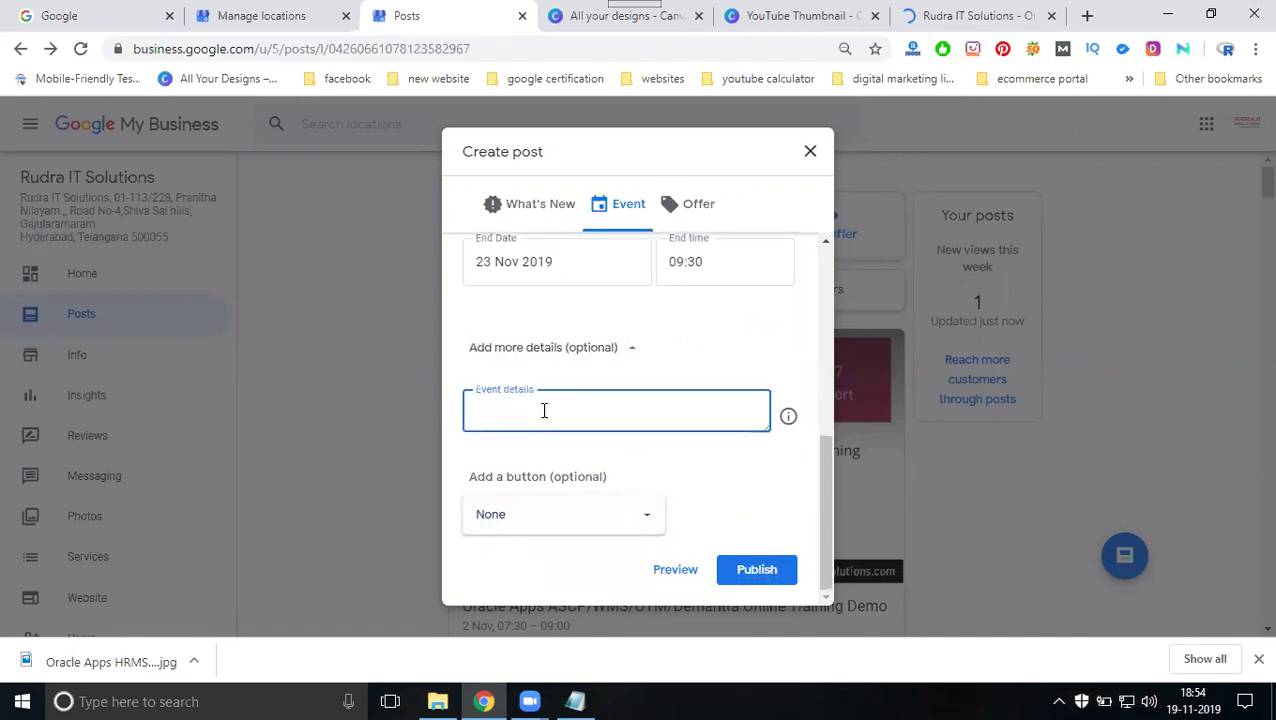
Step: Select and copy the demo class announcement from its title through the e-mail line
click(575, 701)
click(84, 217)
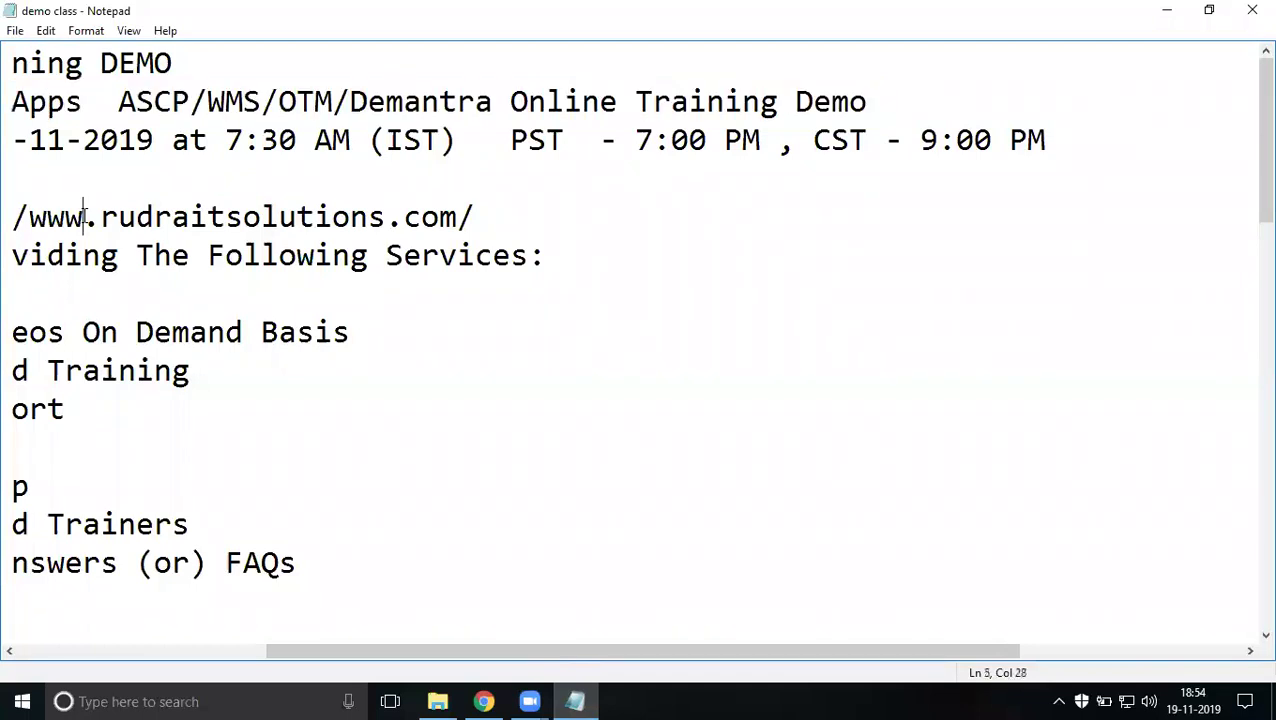
drag(277, 658, 13, 555)
drag(12, 63, 45, 486)
scroll(52, 383, down, 3)
drag(52, 383, 672, 477)
scroll(604, 400, up, 3)
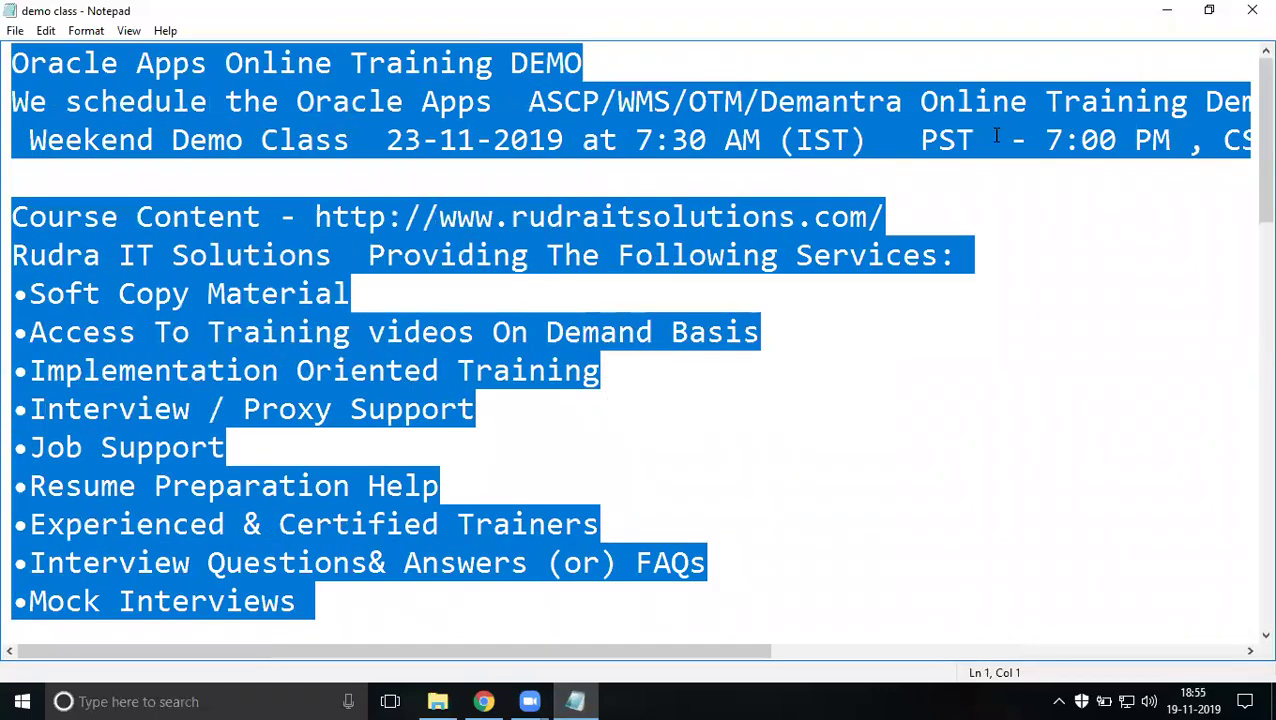
Step: Paste the announcement into Event details and add a Book button to the post
click(1166, 12)
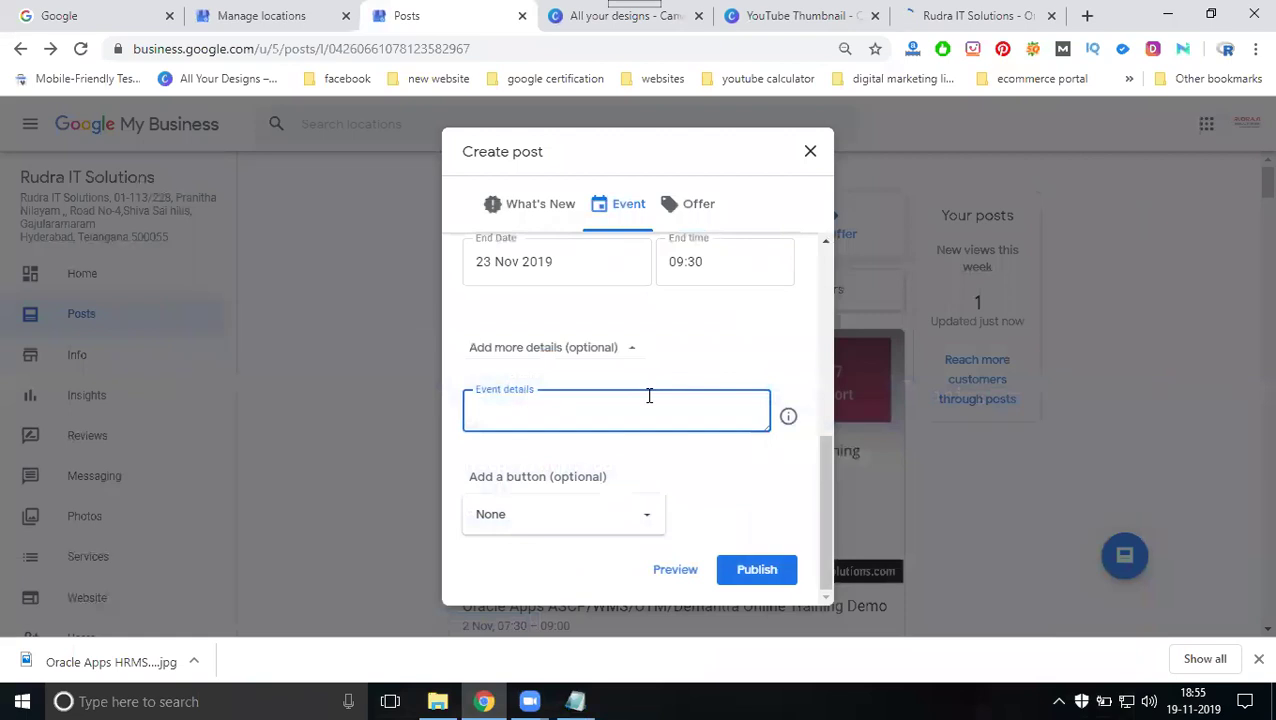
key(ctrl+v)
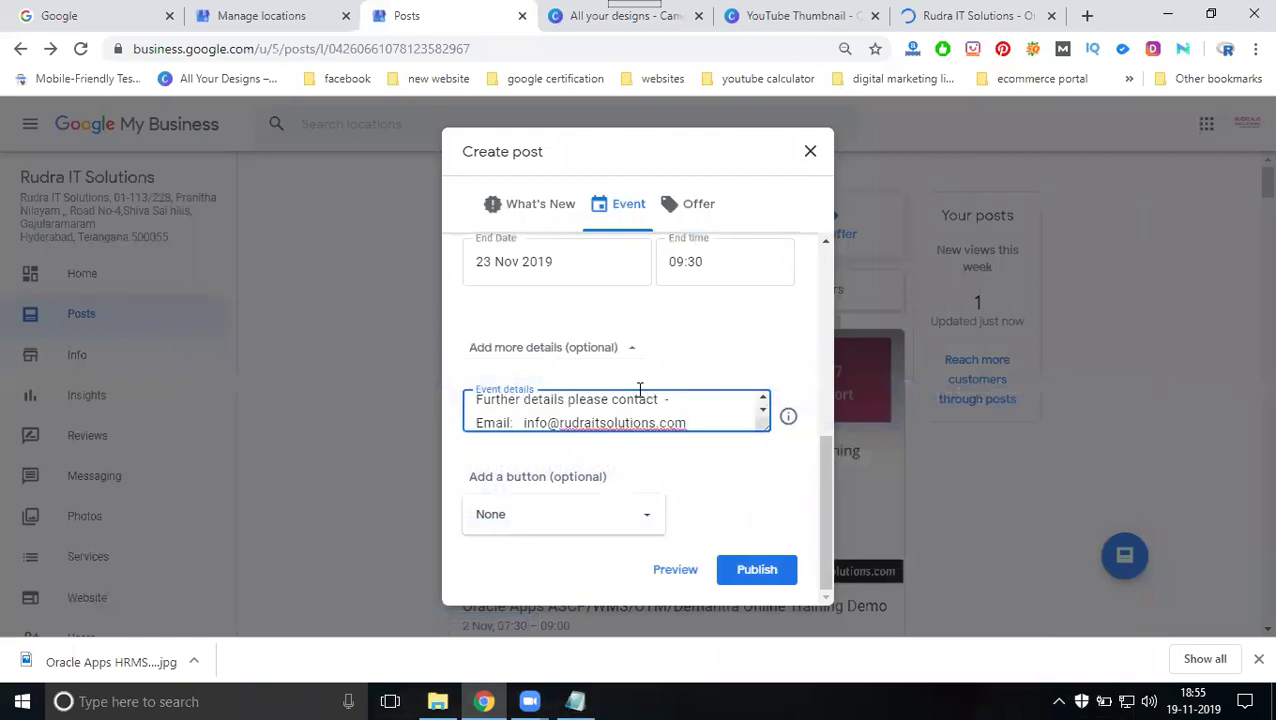
click(542, 533)
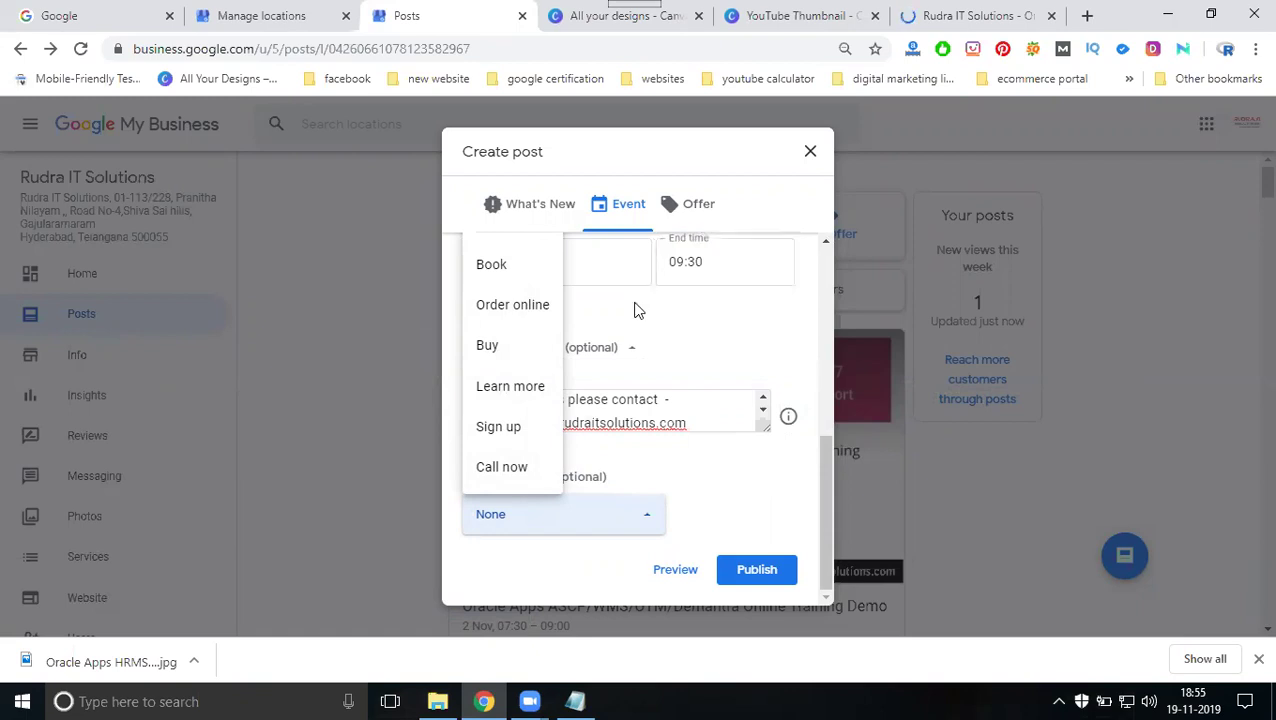
click(492, 268)
click(970, 12)
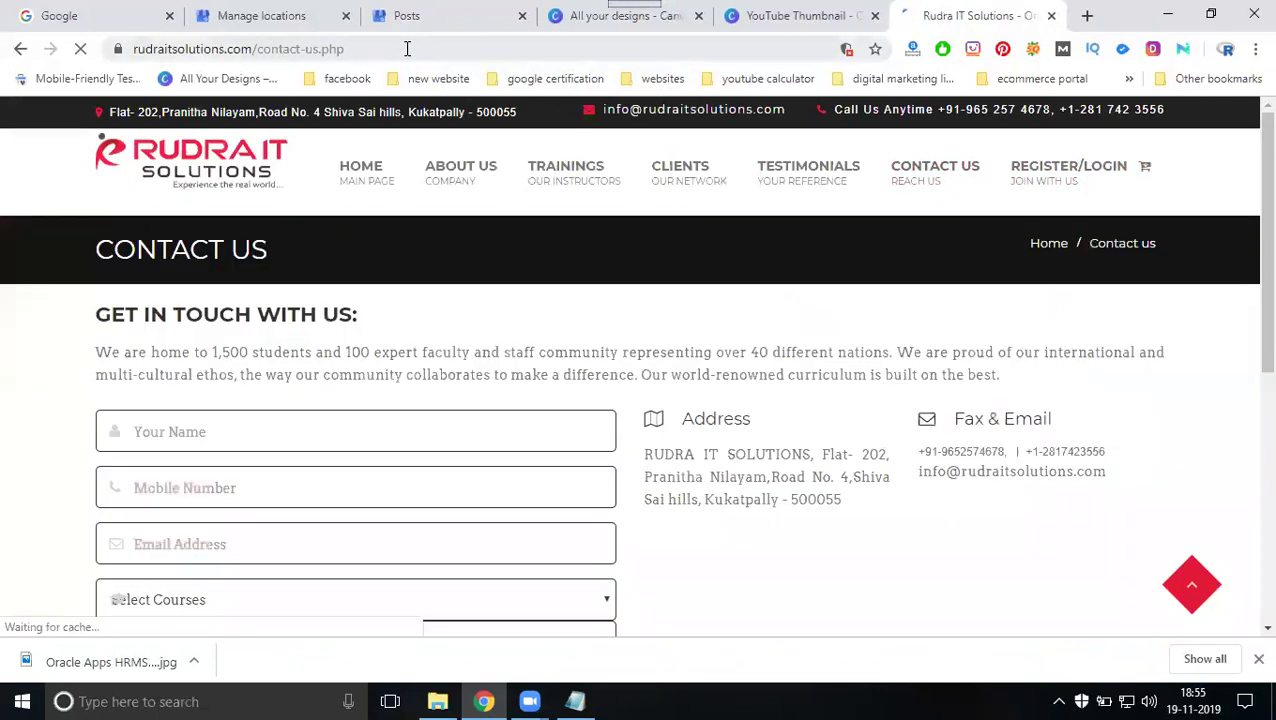
click(404, 48)
key(ctrl+c)
click(406, 26)
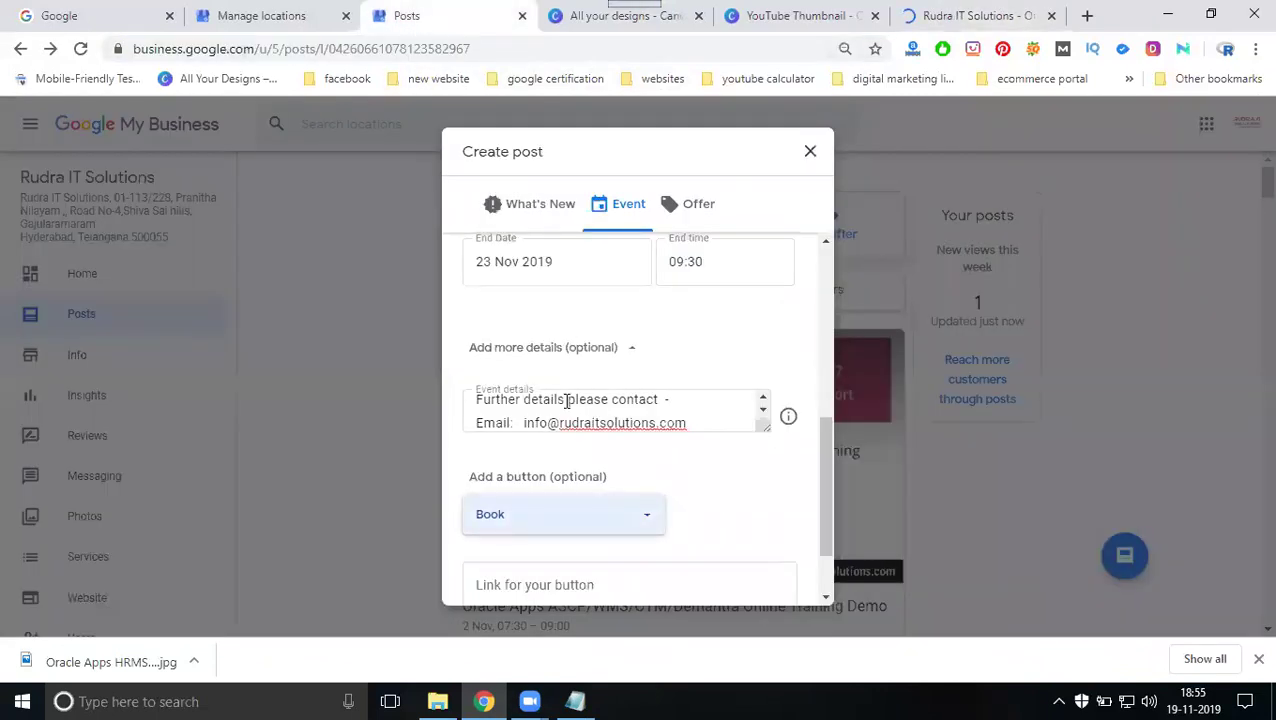
click(538, 583)
key(ctrl+v)
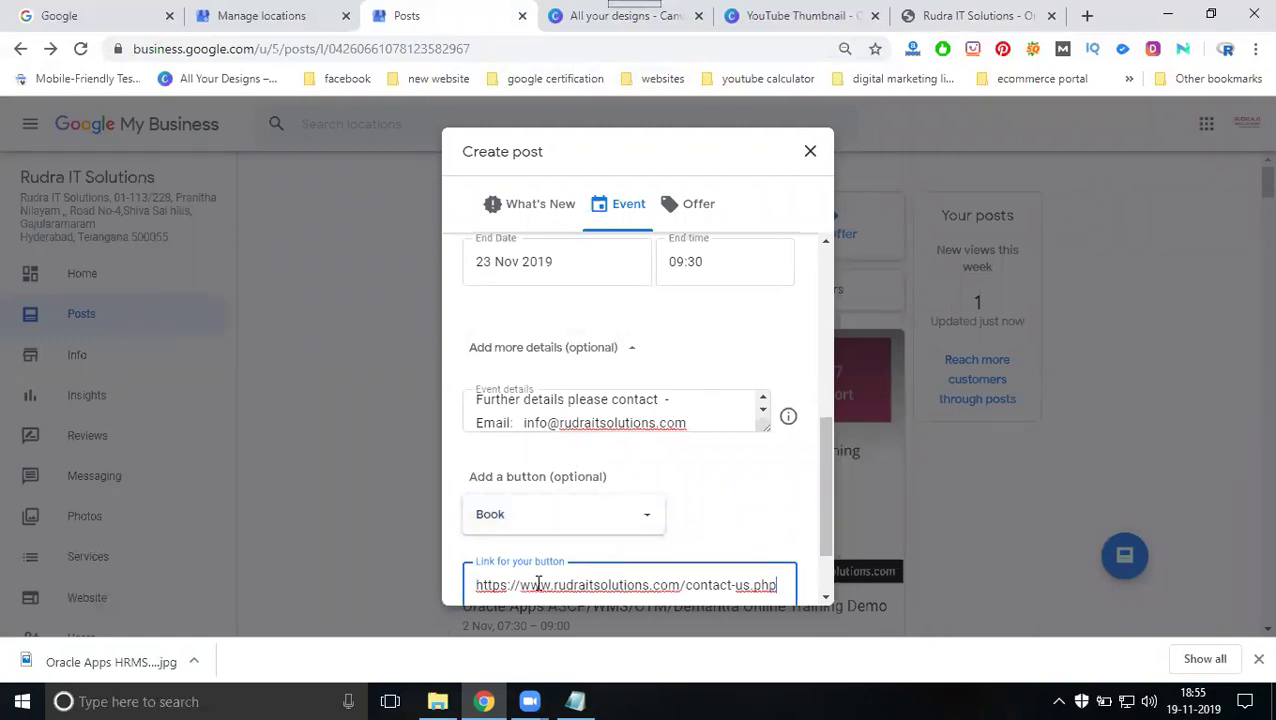
Step: Set the button type to Sign up, review the form, and publish the event post
click(555, 514)
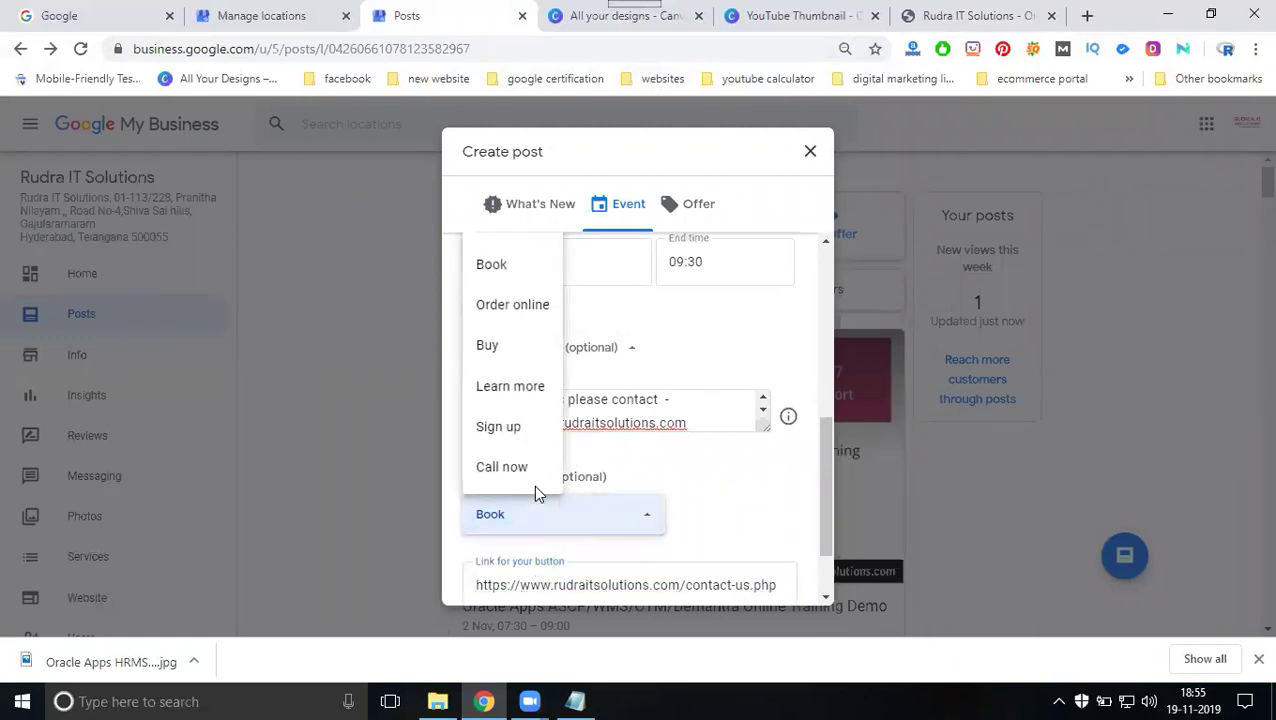
click(505, 428)
click(552, 518)
click(525, 470)
scroll(590, 459, down, 2)
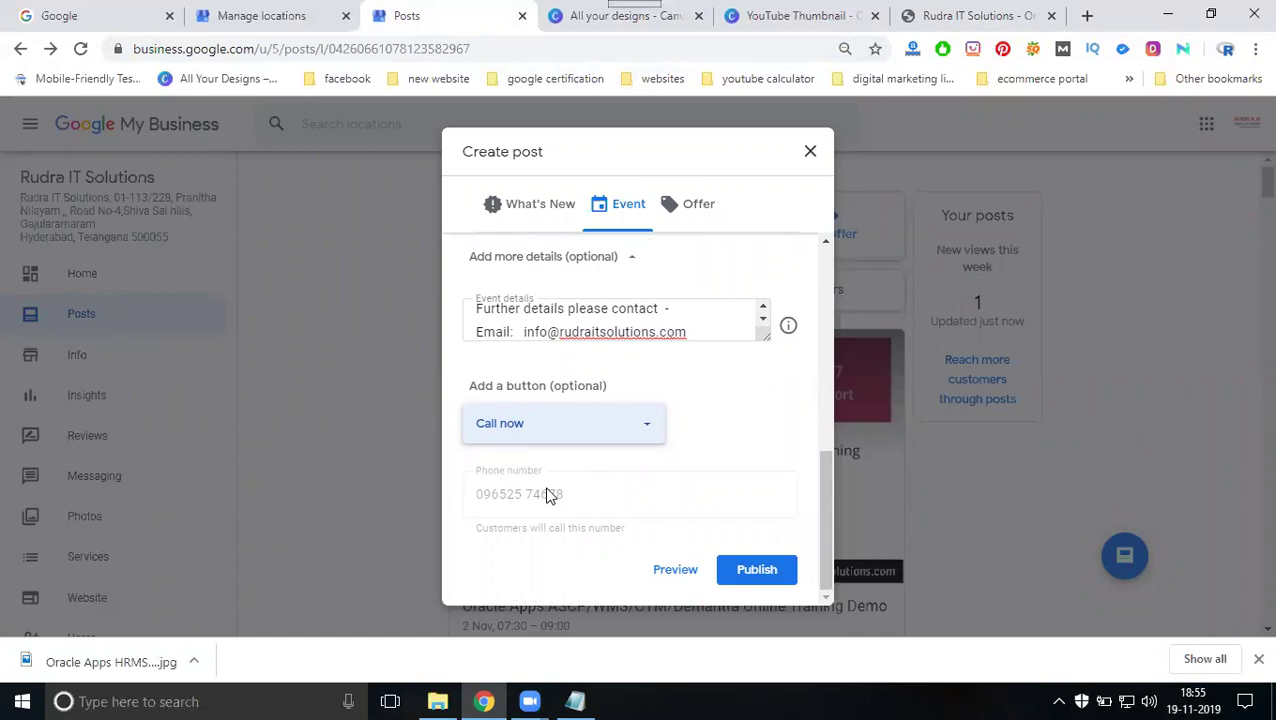
click(523, 437)
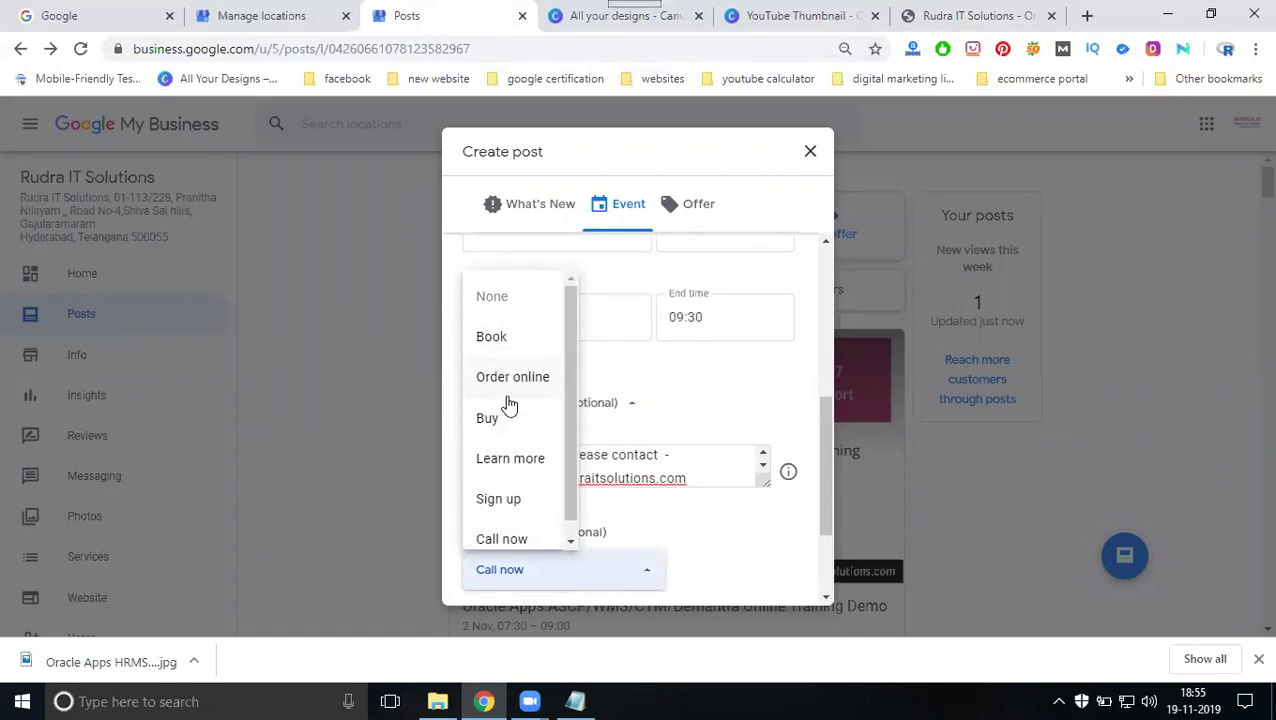
click(501, 500)
scroll(524, 495, down, 2)
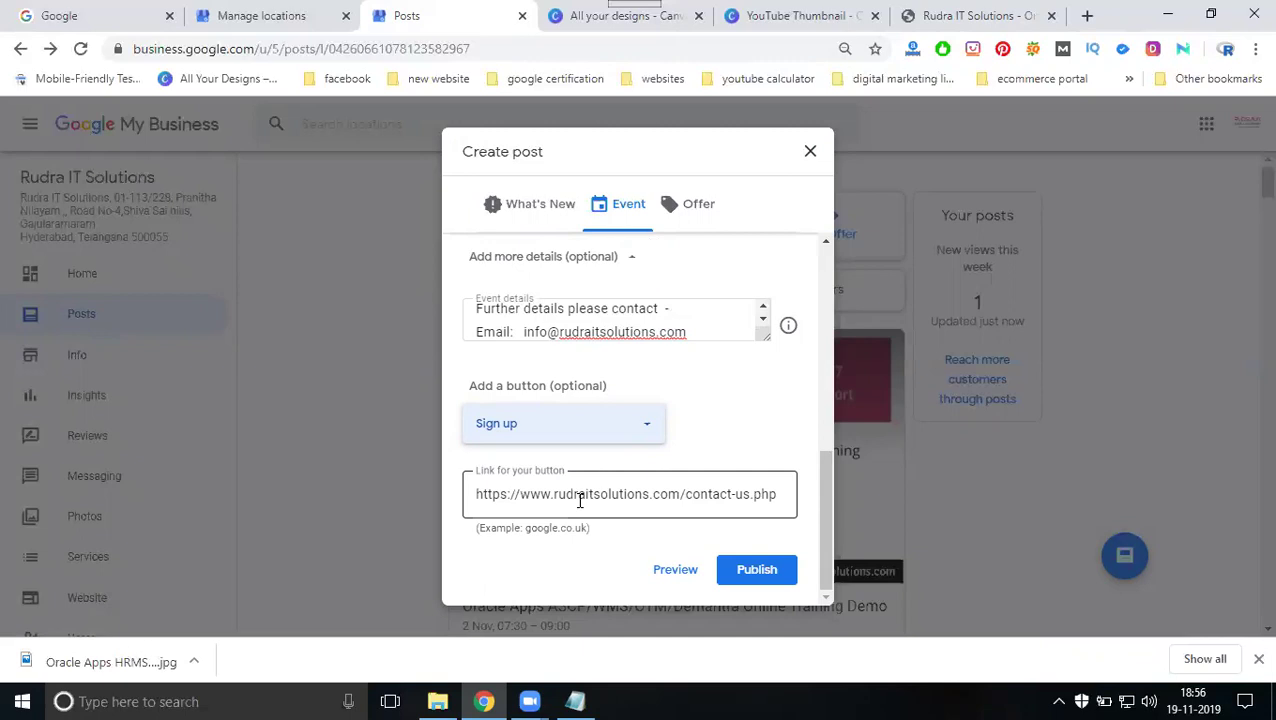
scroll(579, 500, up, 8)
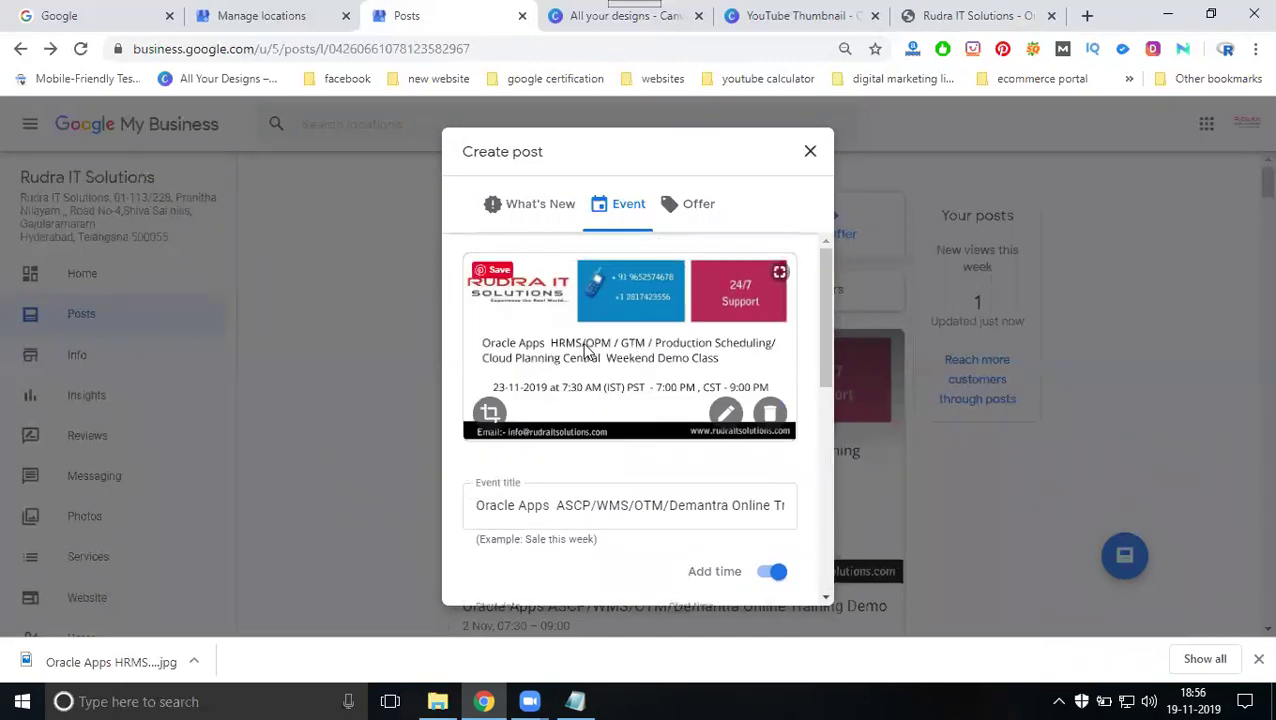
scroll(587, 350, down, 2)
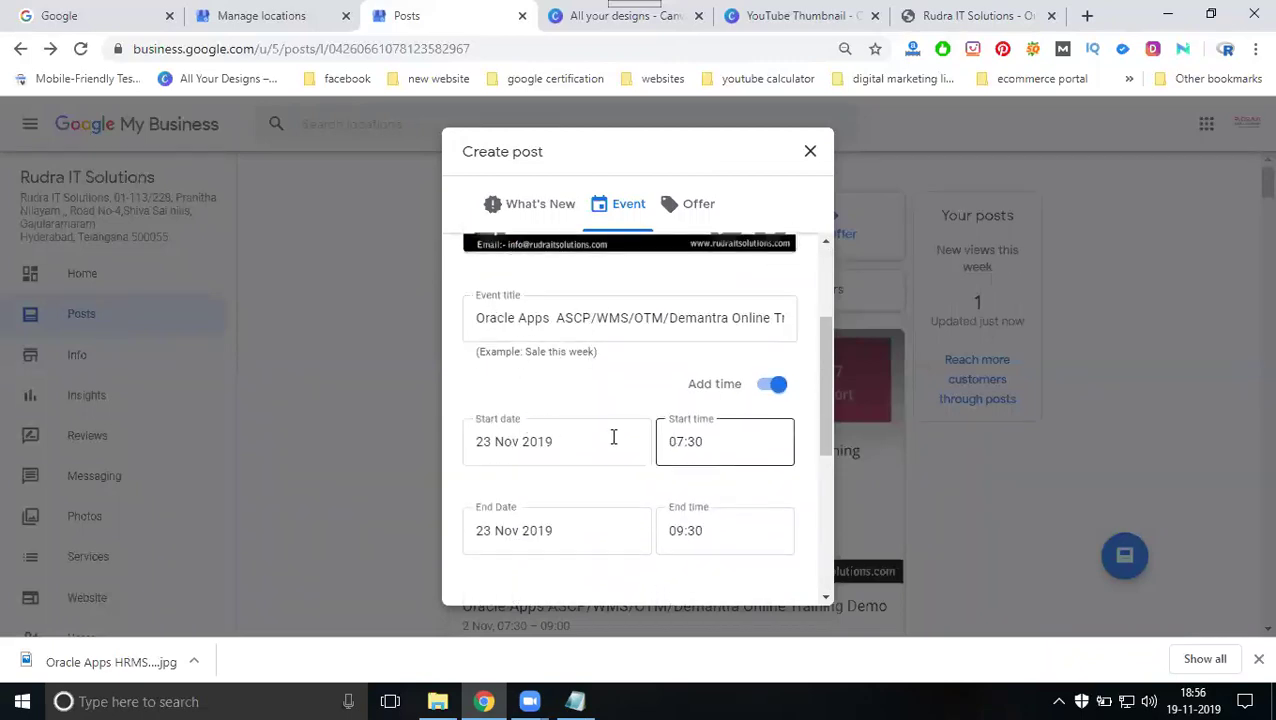
scroll(715, 509, down, 4)
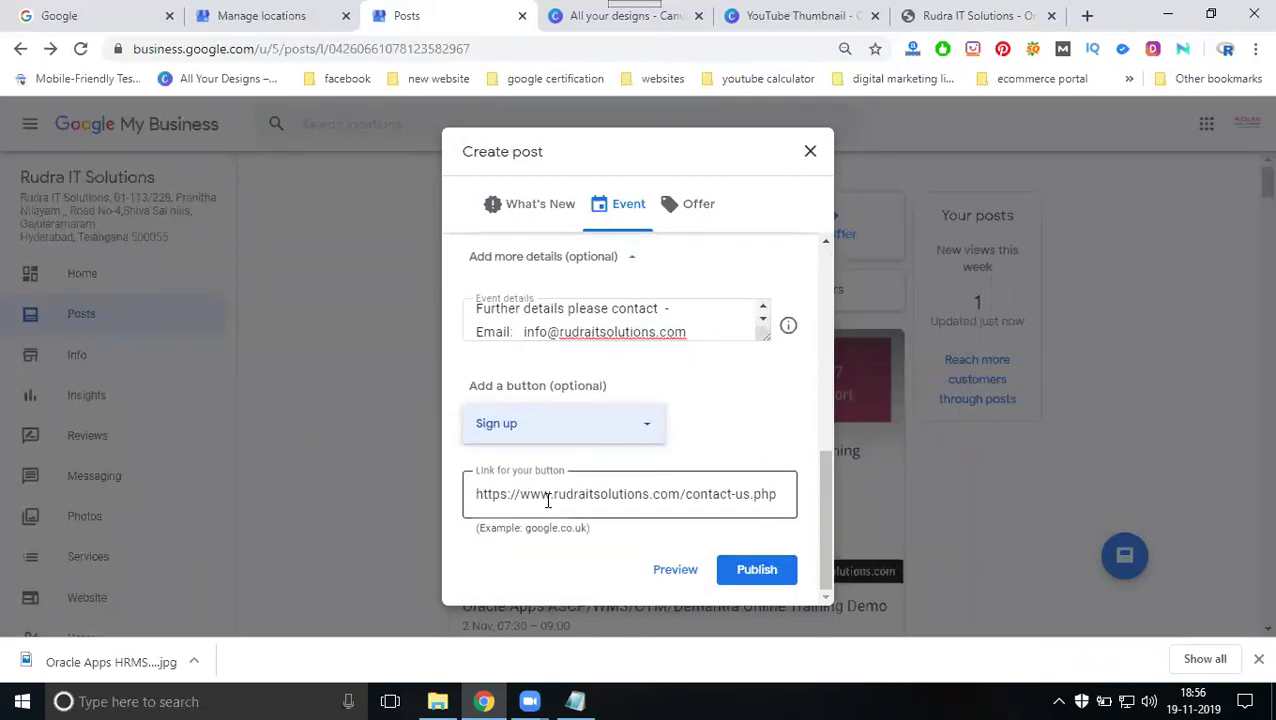
click(757, 570)
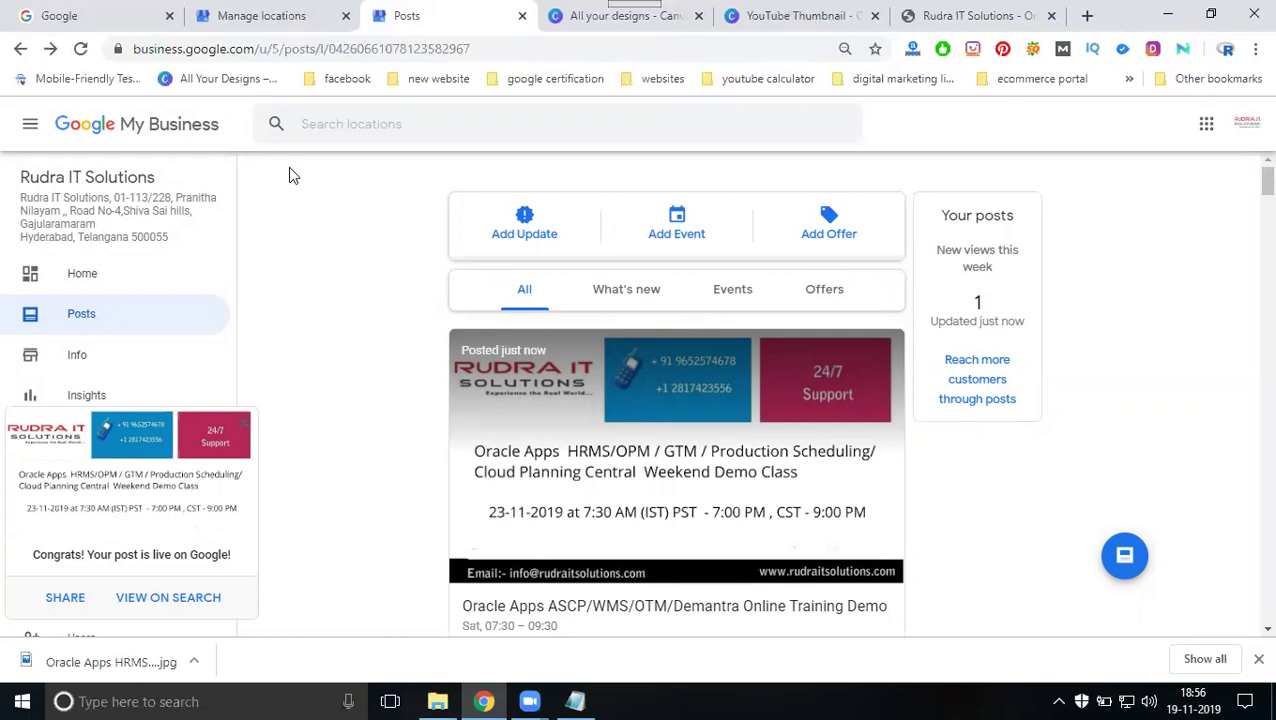
Step: Search Google for 'rudra it solutions' and look over the results
click(112, 22)
text(r)
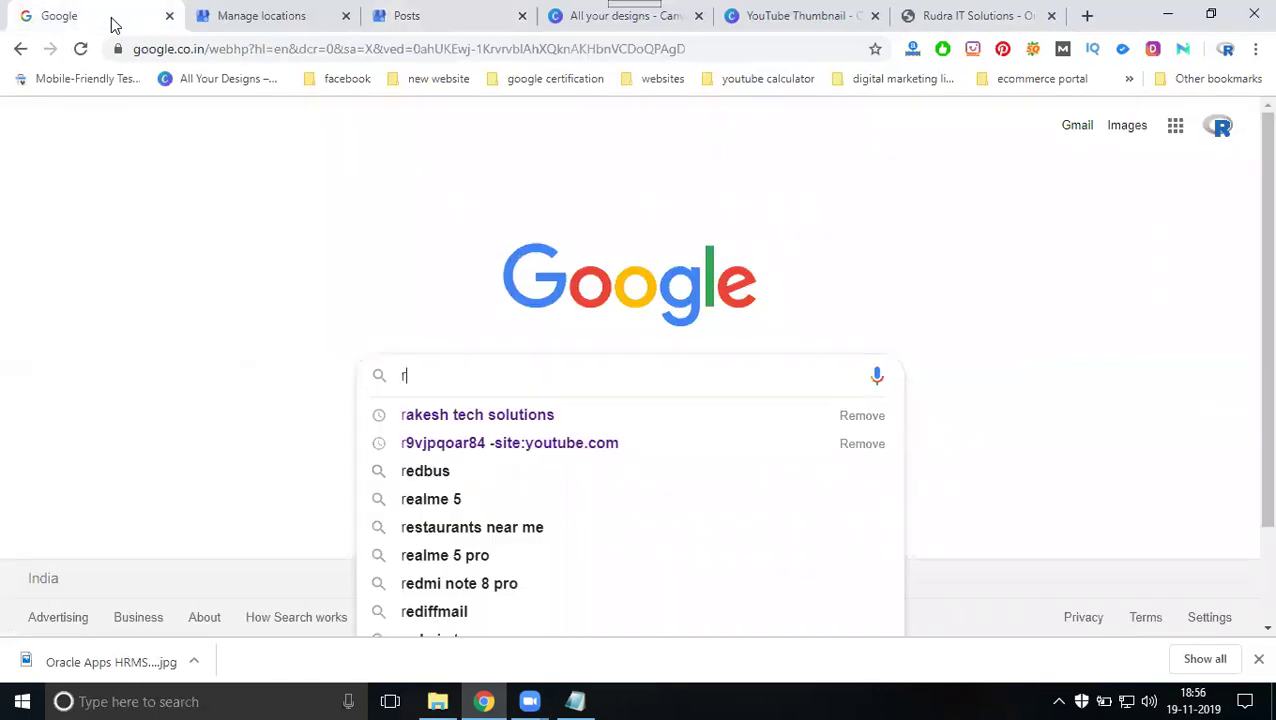
text(udra it solutions)
key(Return)
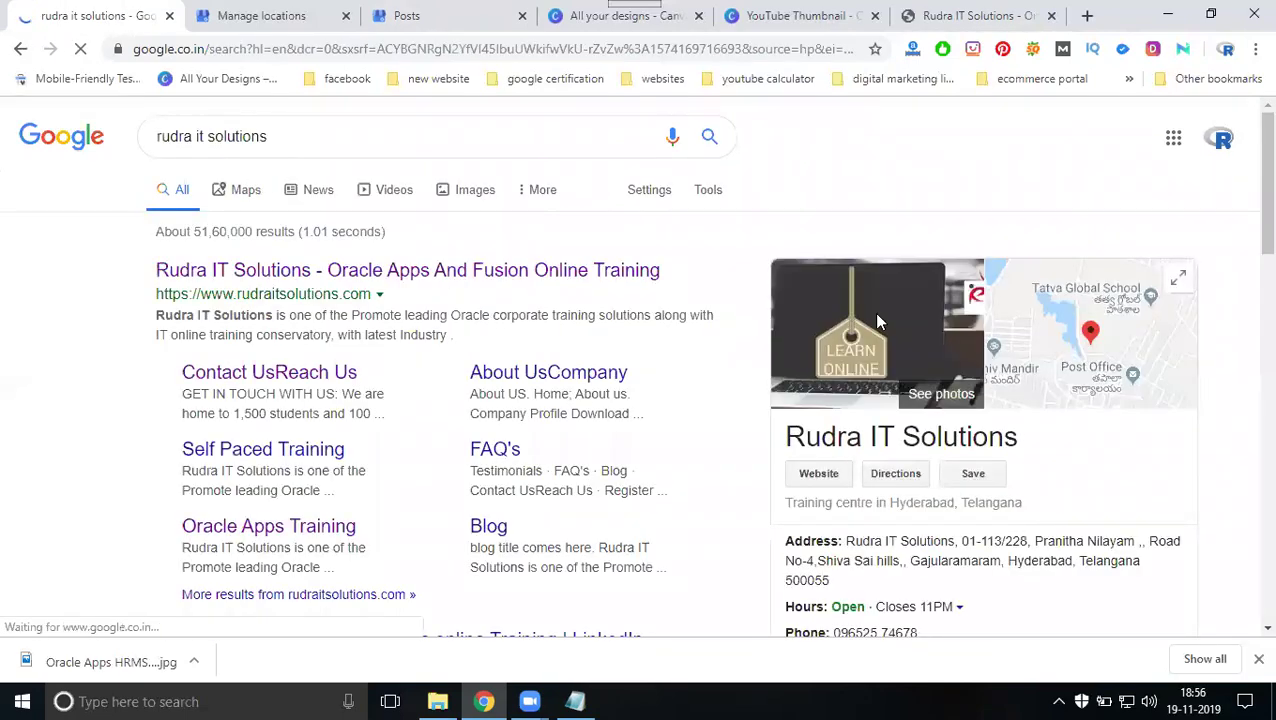
scroll(840, 325, down, 5)
scroll(840, 325, down, 7)
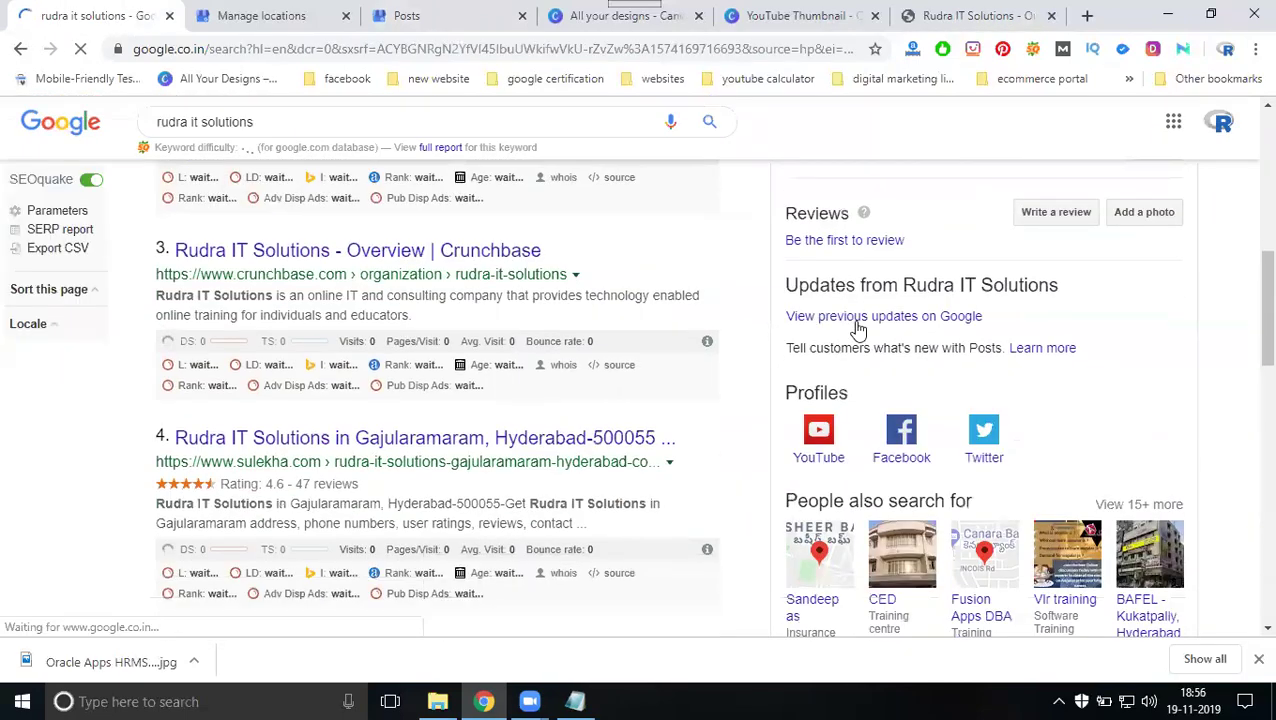
scroll(884, 407, up, 3)
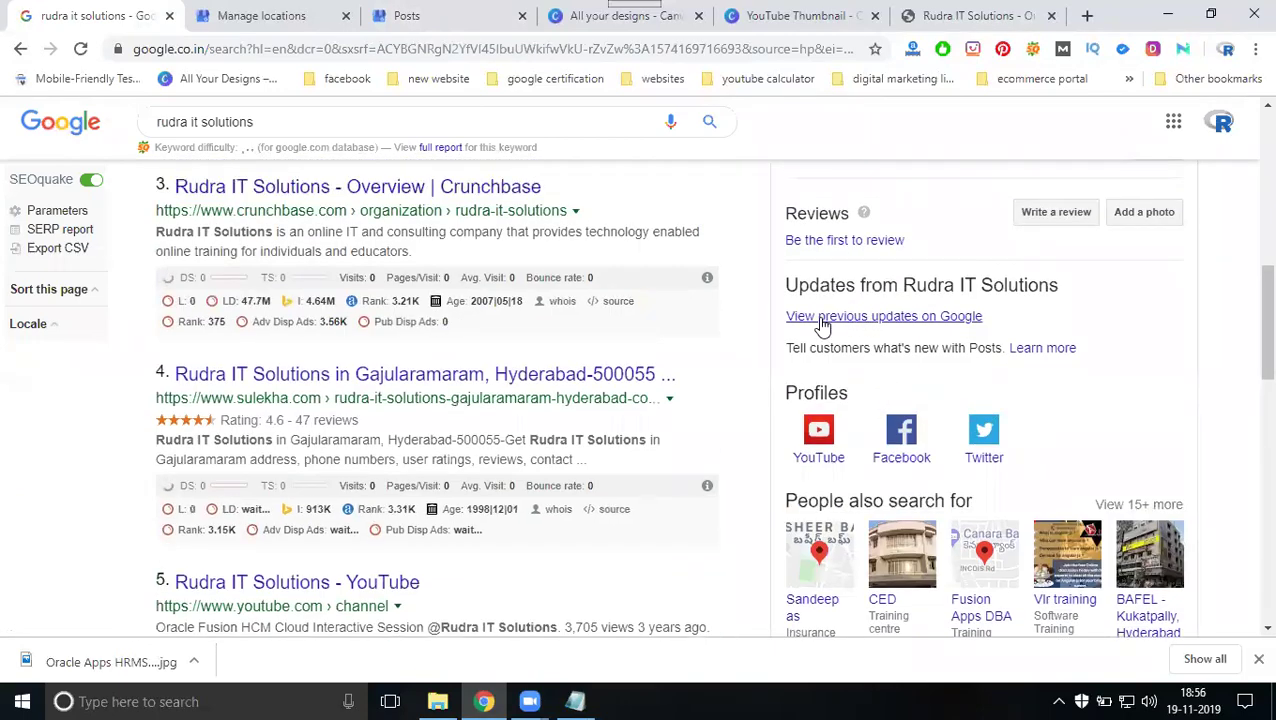
Step: View the business's previous updates on Google, then briefly check its Twitter profile
click(821, 317)
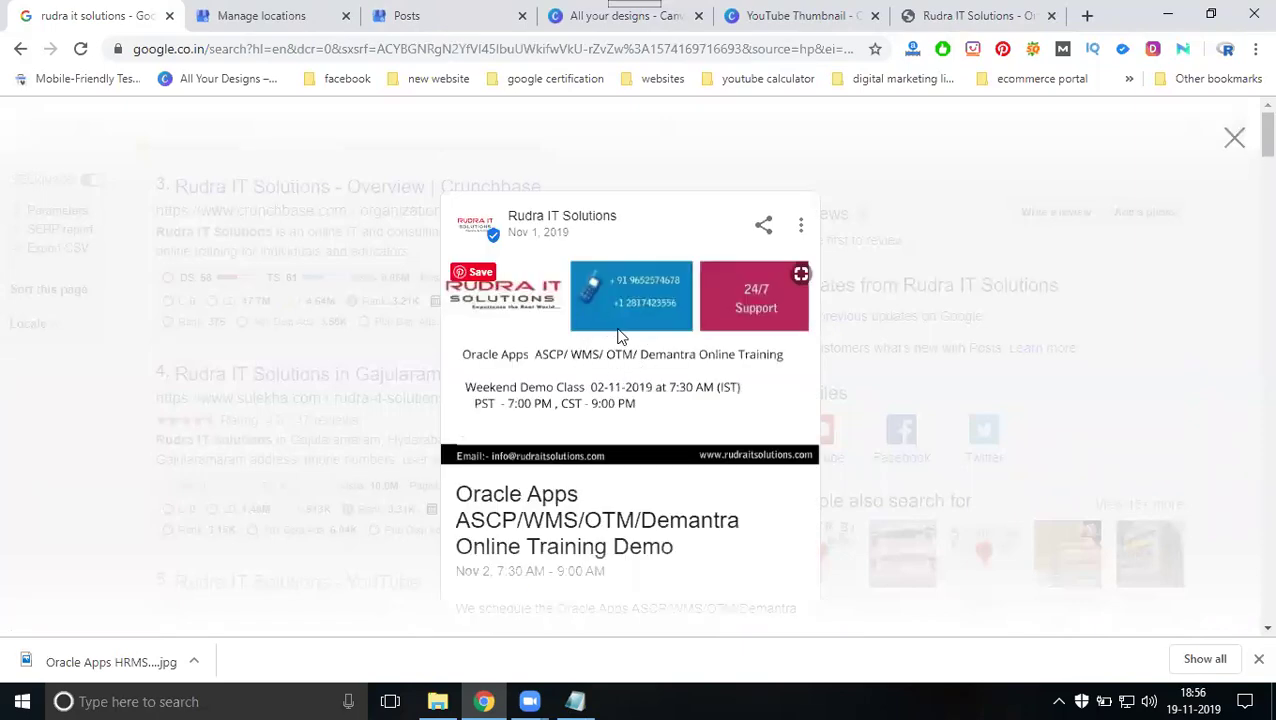
scroll(619, 337, down, 5)
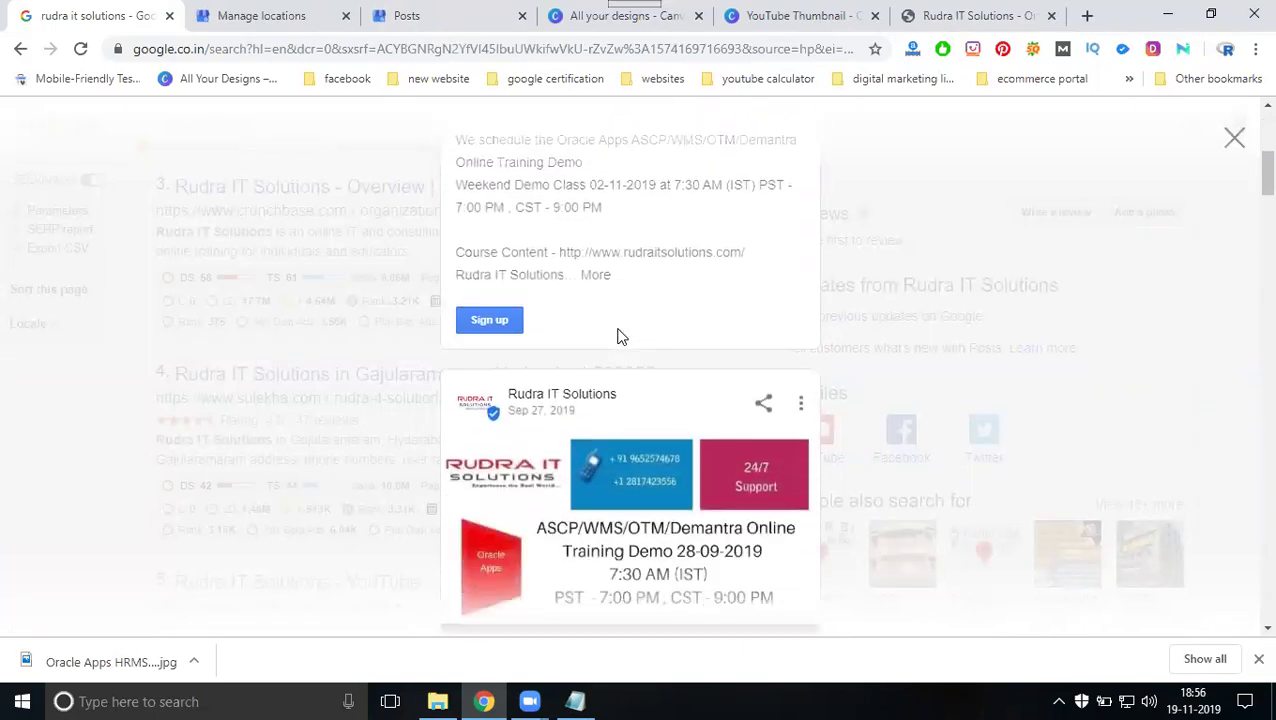
scroll(619, 337, down, 2)
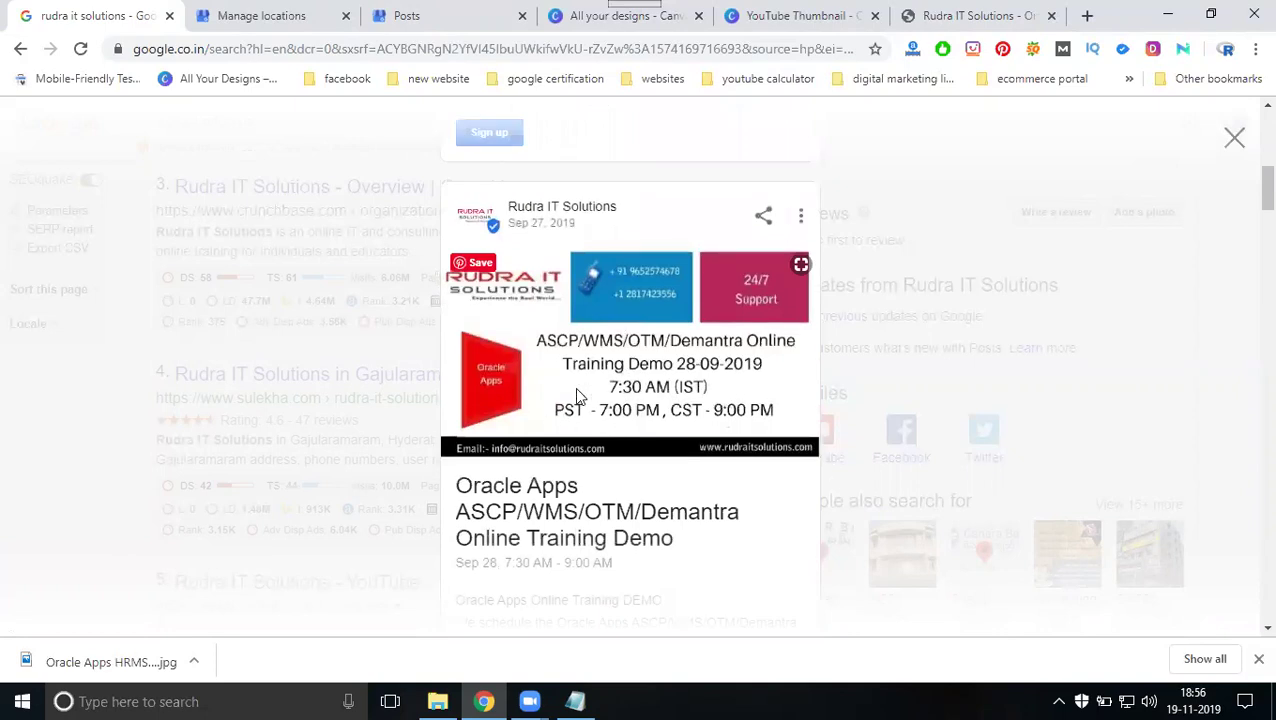
scroll(578, 385, up, 6)
click(1226, 144)
scroll(883, 433, up, 3)
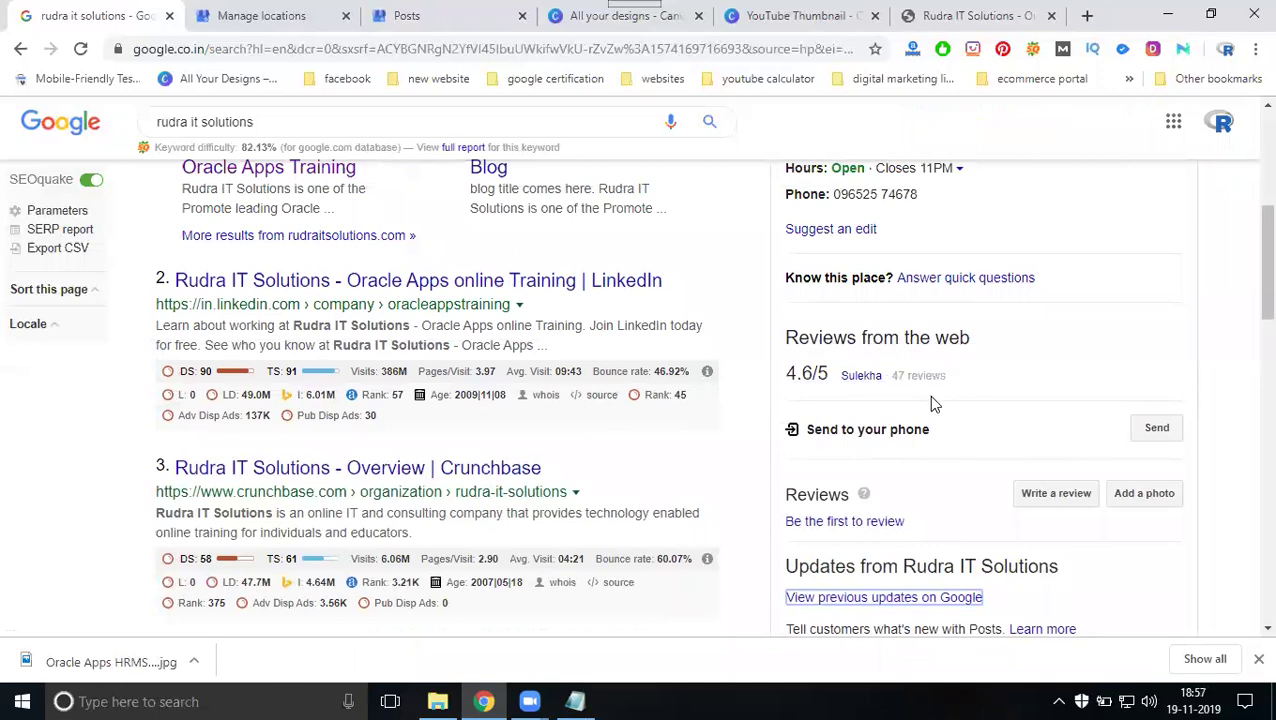
scroll(933, 402, up, 1)
scroll(932, 402, down, 6)
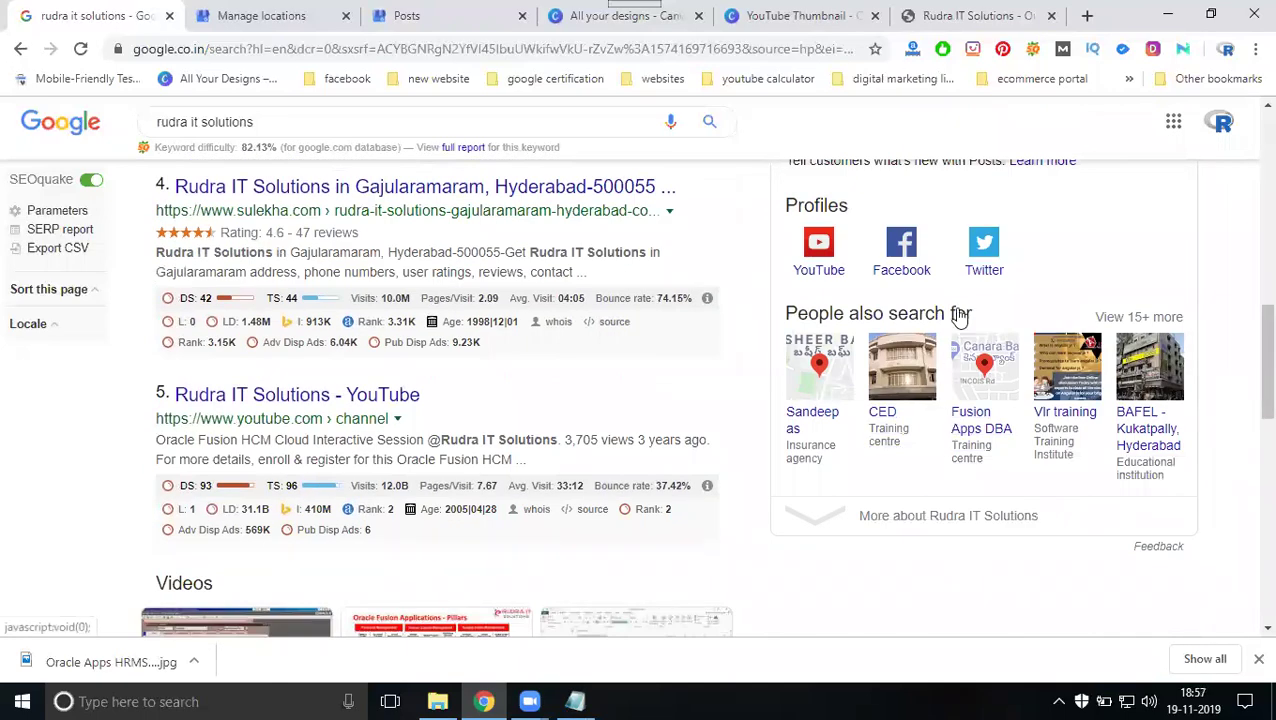
middle_click(983, 272)
click(248, 20)
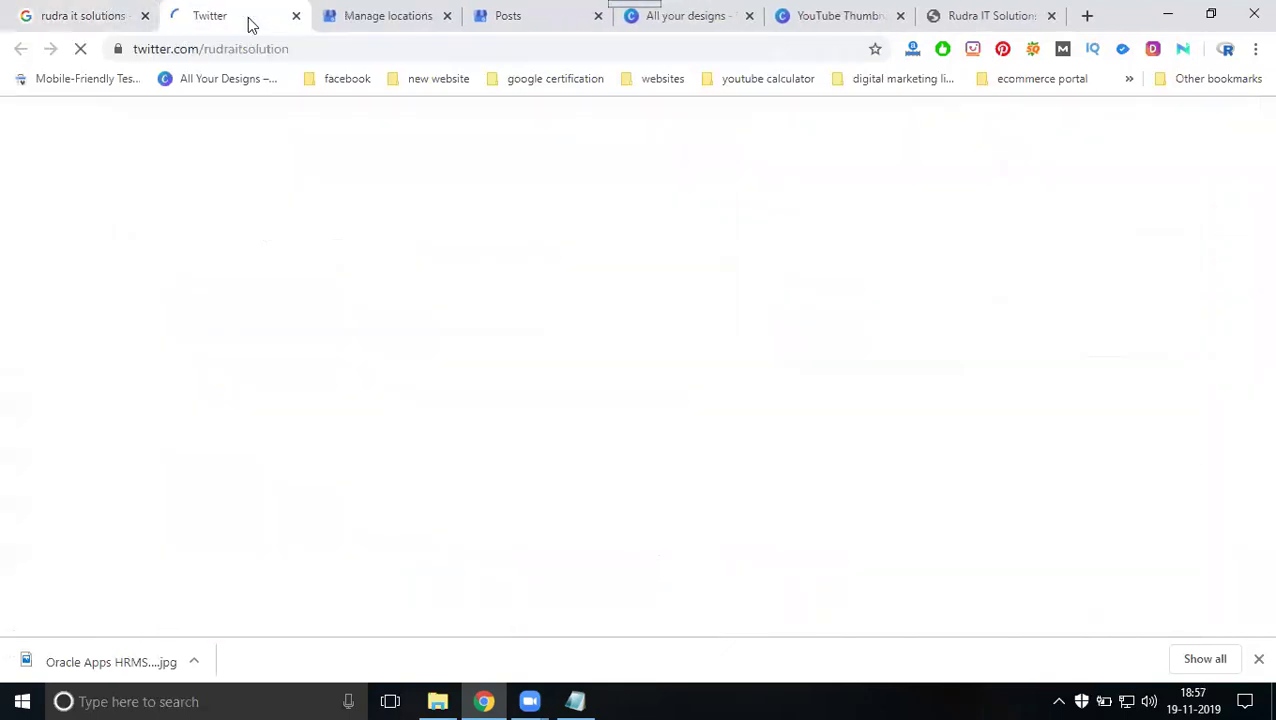
click(296, 16)
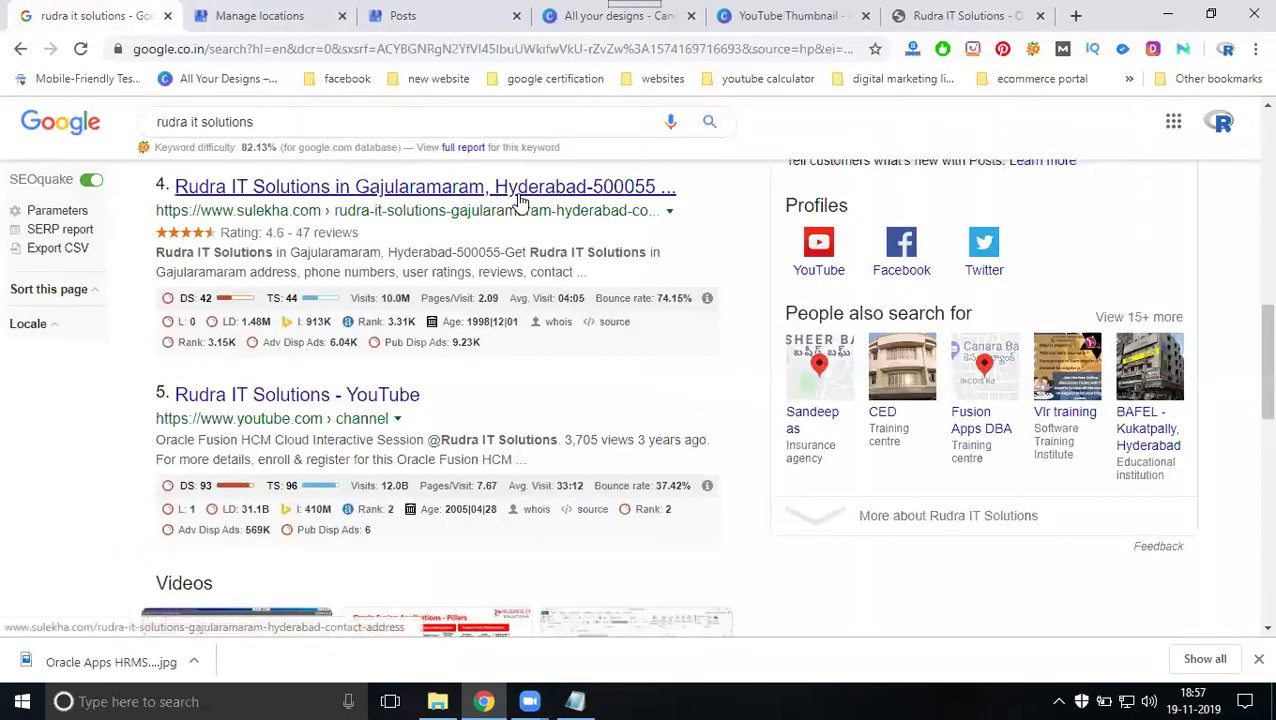
scroll(644, 379, up, 4)
scroll(727, 389, up, 4)
Step: Back on the Posts page, dismiss the post-is-live notice and select the event post's title
click(446, 22)
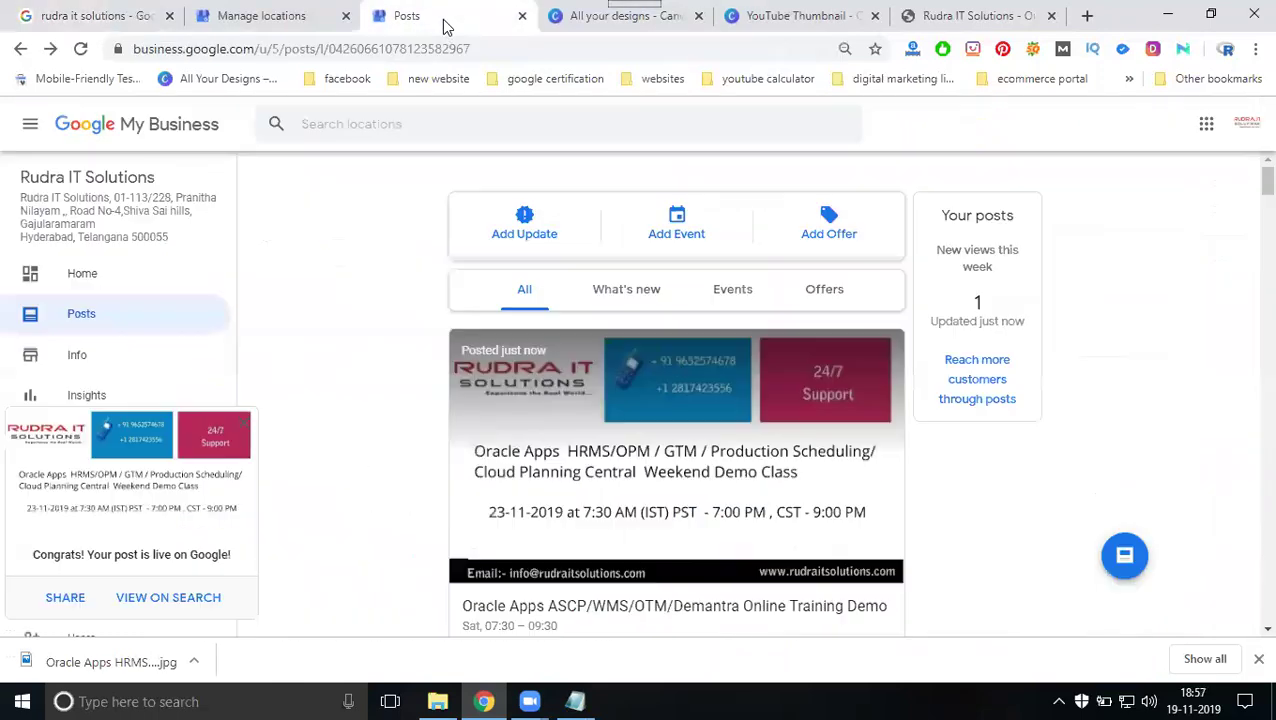
click(245, 424)
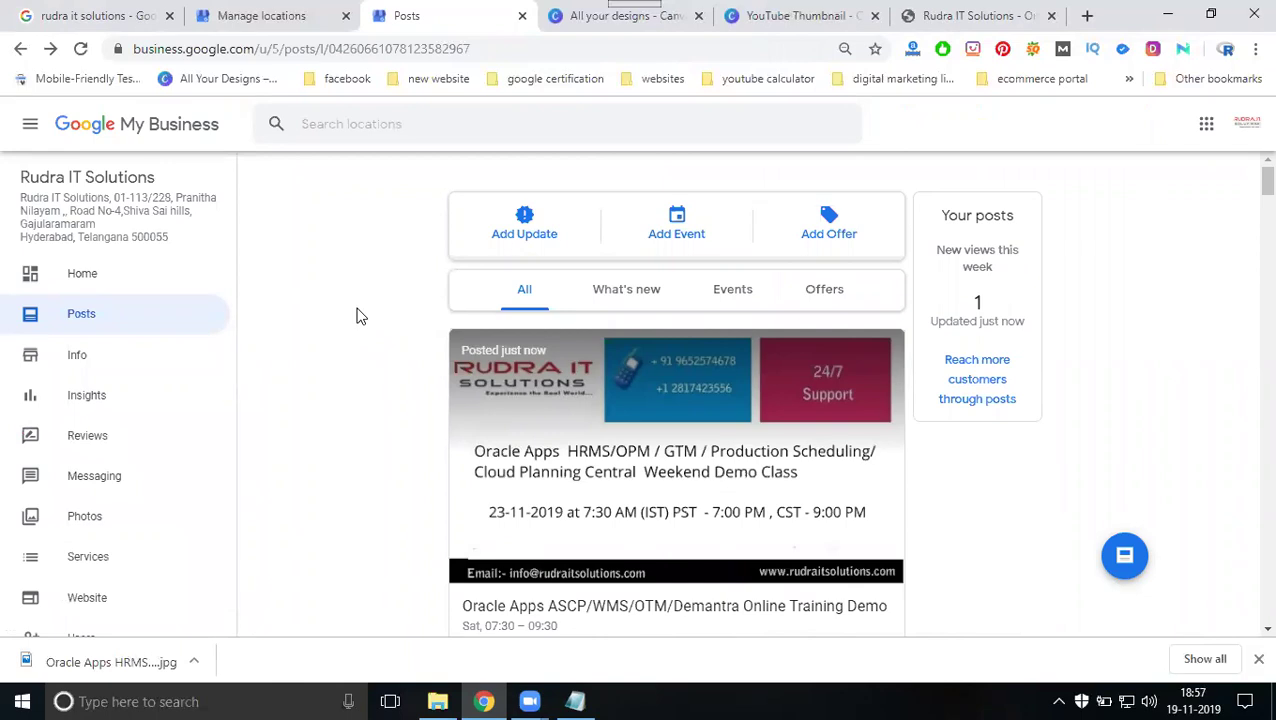
scroll(361, 316, down, 3)
triple_click(529, 318)
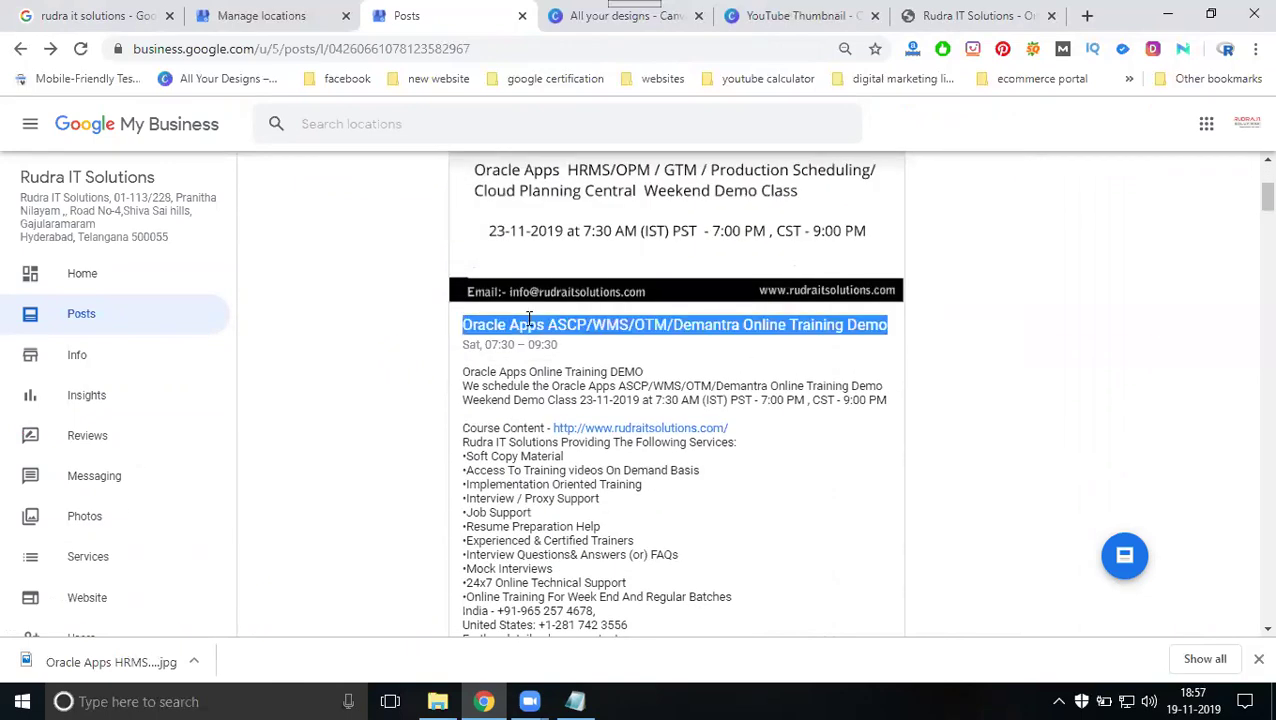
click(576, 699)
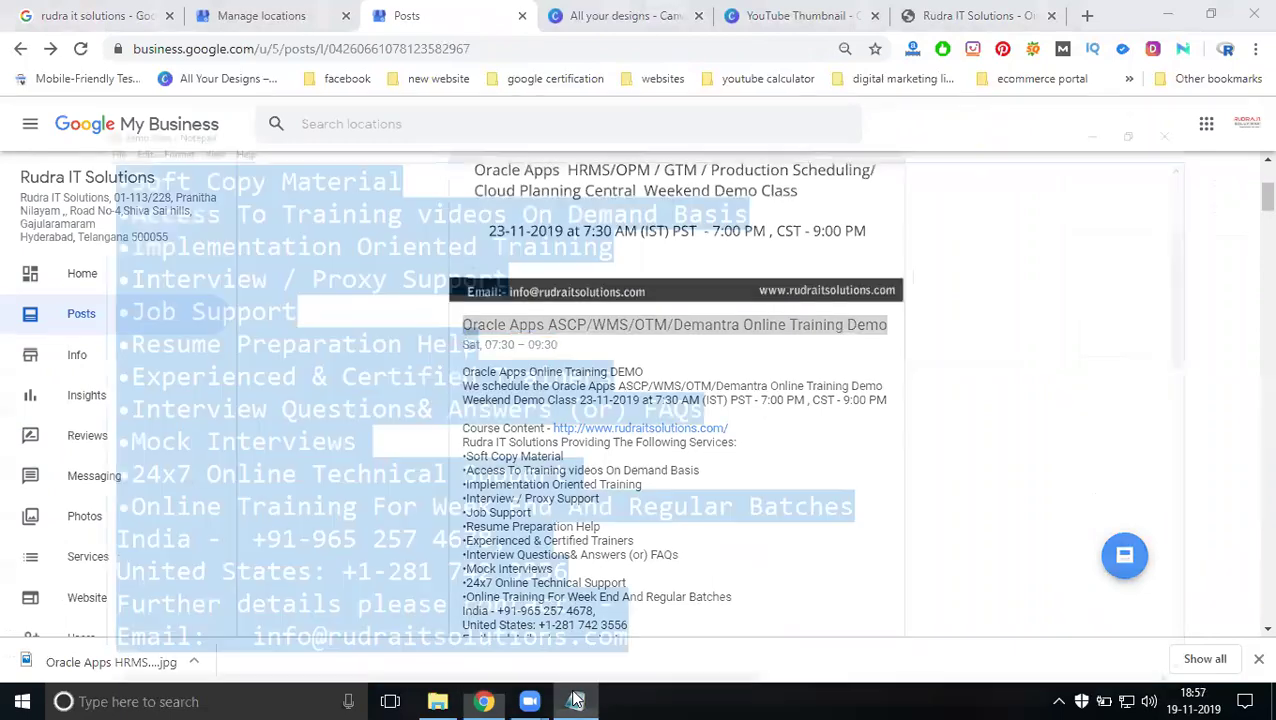
click(576, 699)
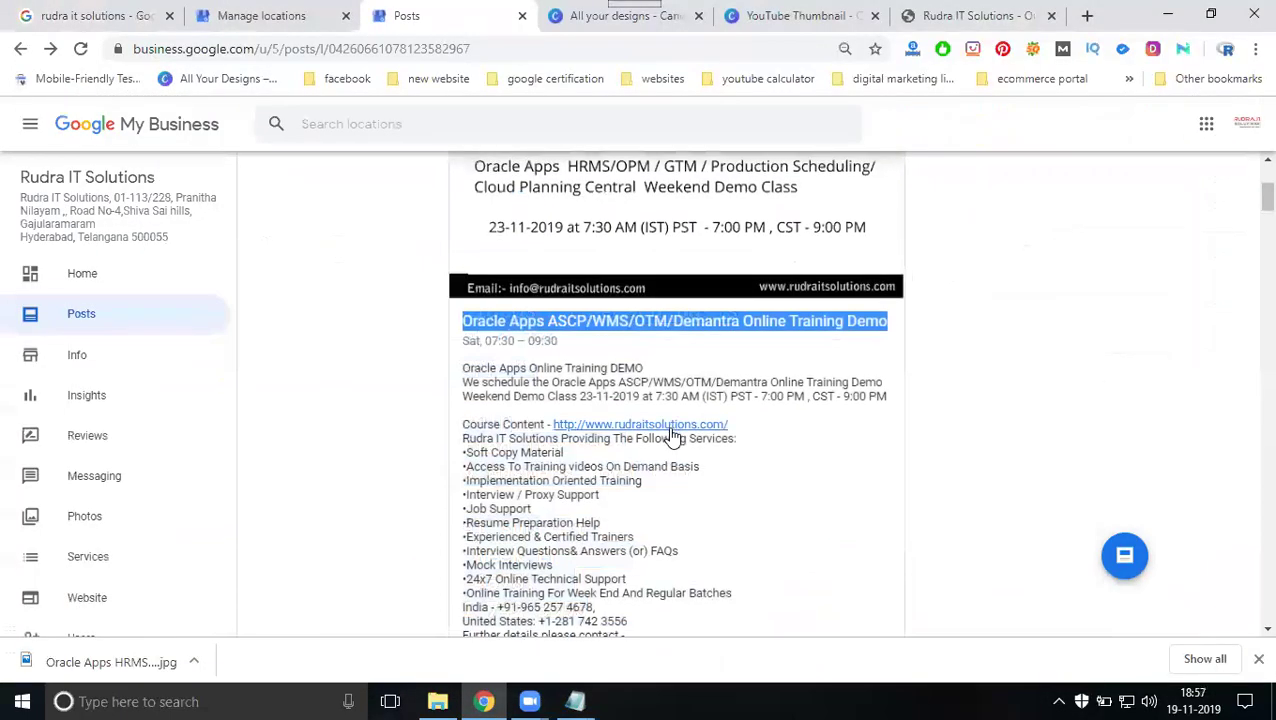
Step: Reload the Posts page and scroll to the Demantra event, now listed as just posted
scroll(670, 417, down, 5)
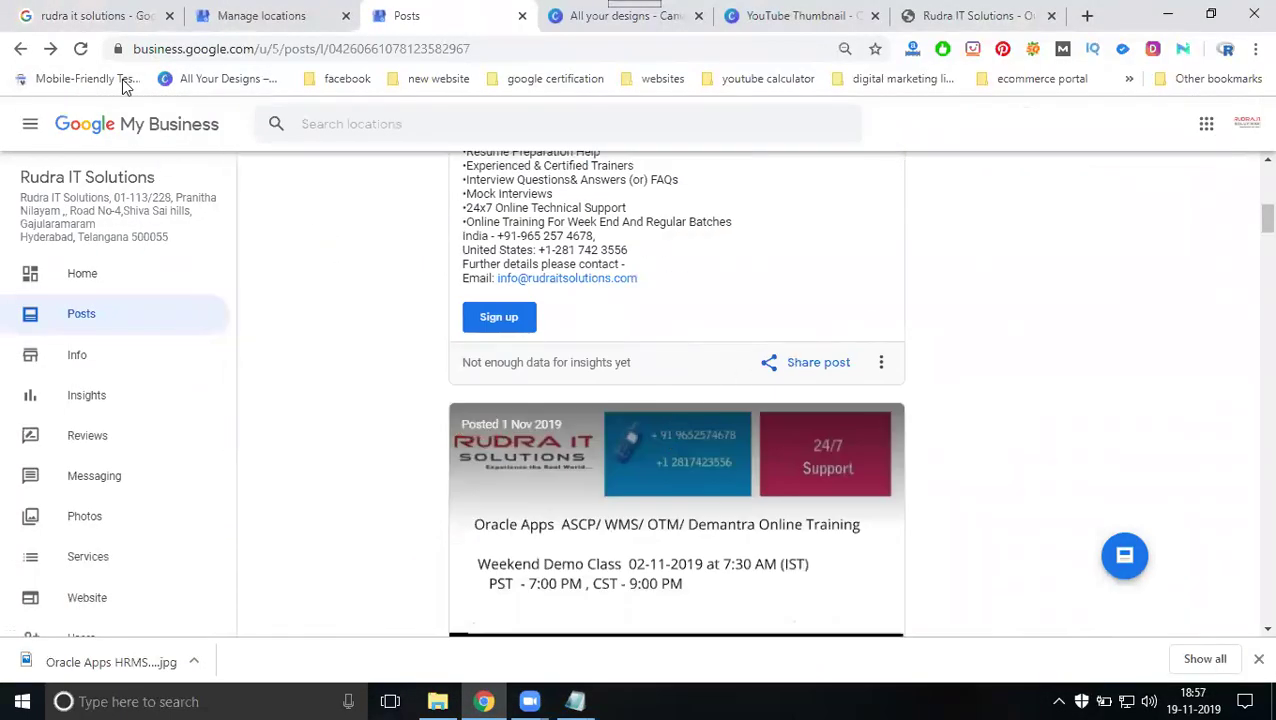
click(80, 48)
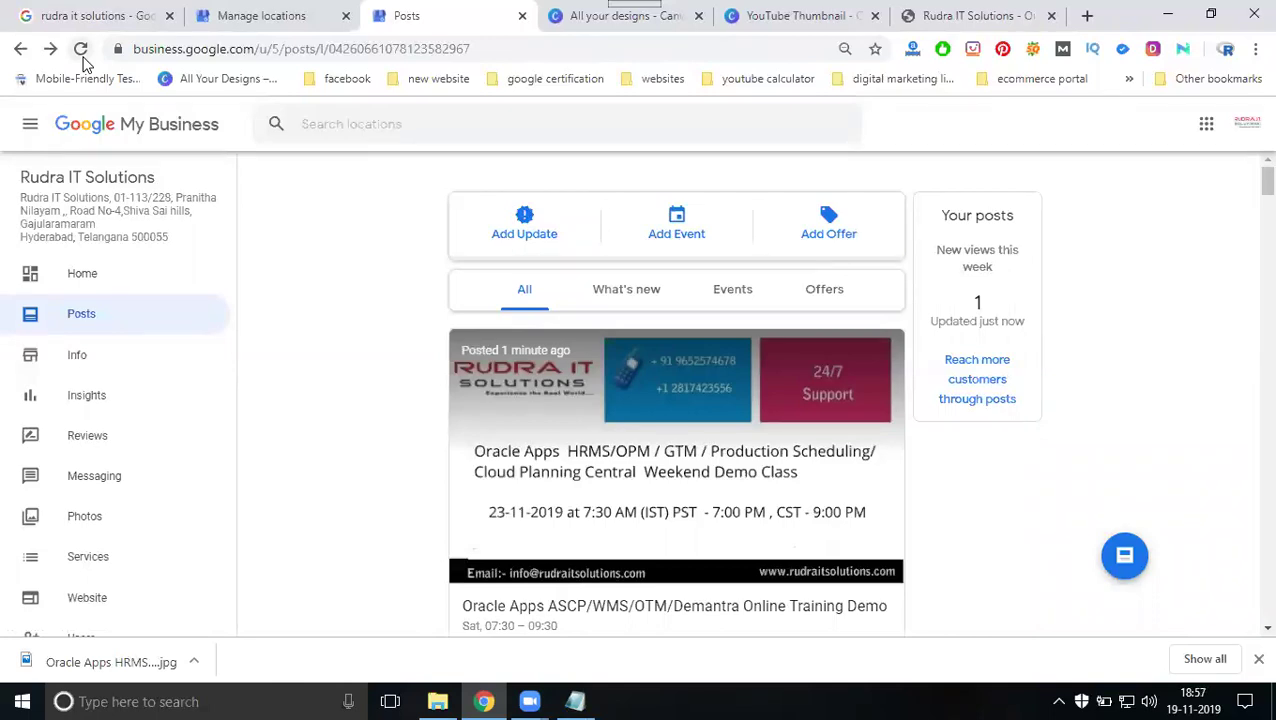
scroll(480, 360, down, 2)
scroll(466, 362, up, 2)
scroll(468, 368, down, 2)
scroll(468, 370, down, 3)
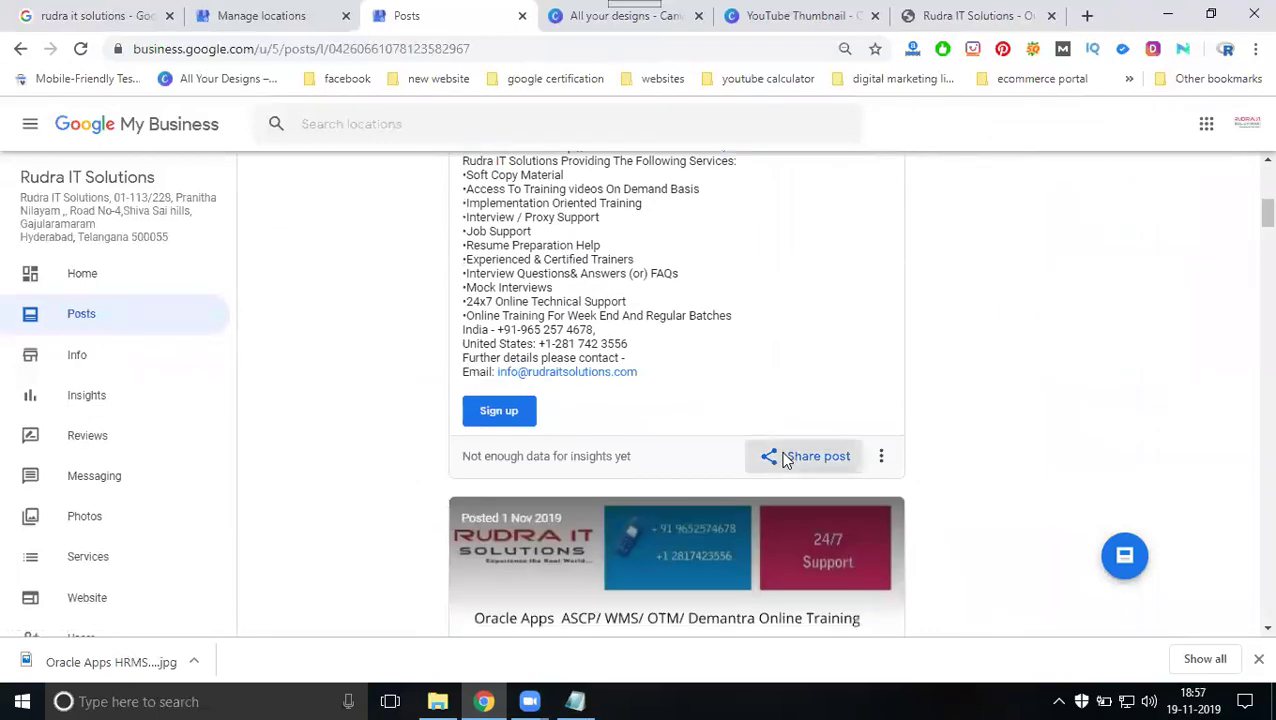
Step: Share the event post to Facebook and paste in the Oracle Apps course description
click(785, 456)
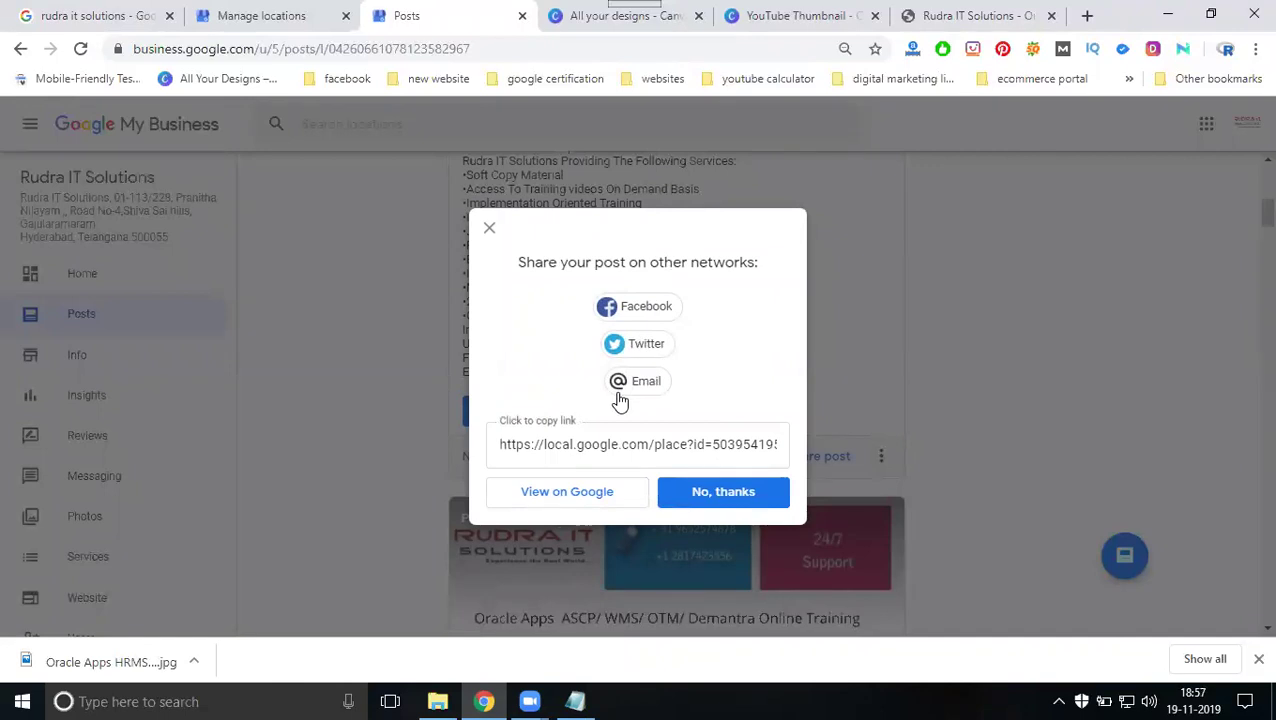
click(622, 310)
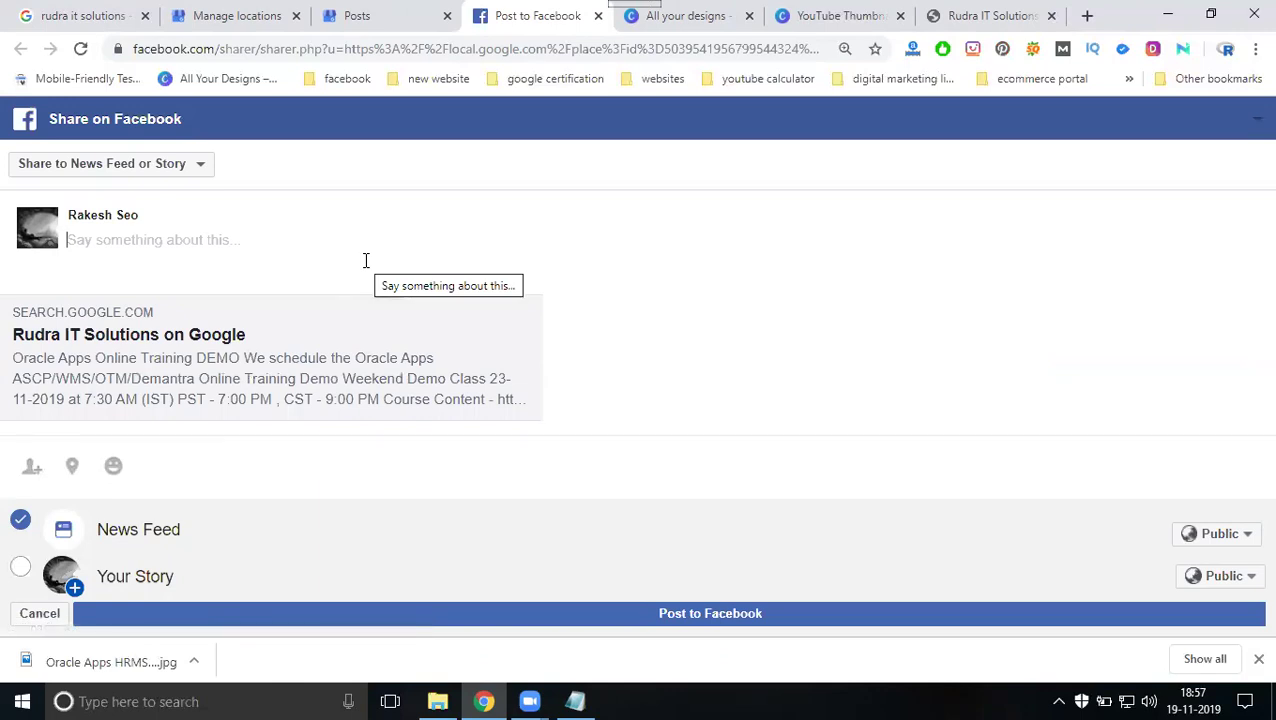
click(598, 15)
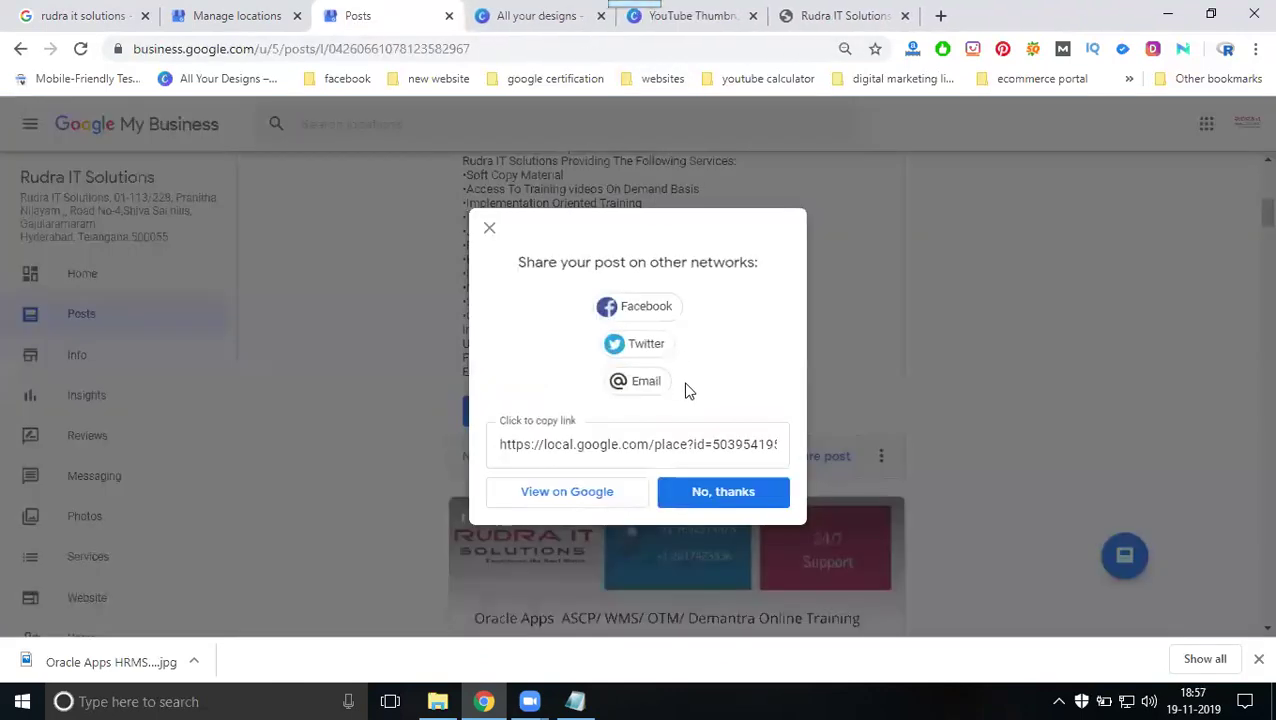
click(638, 310)
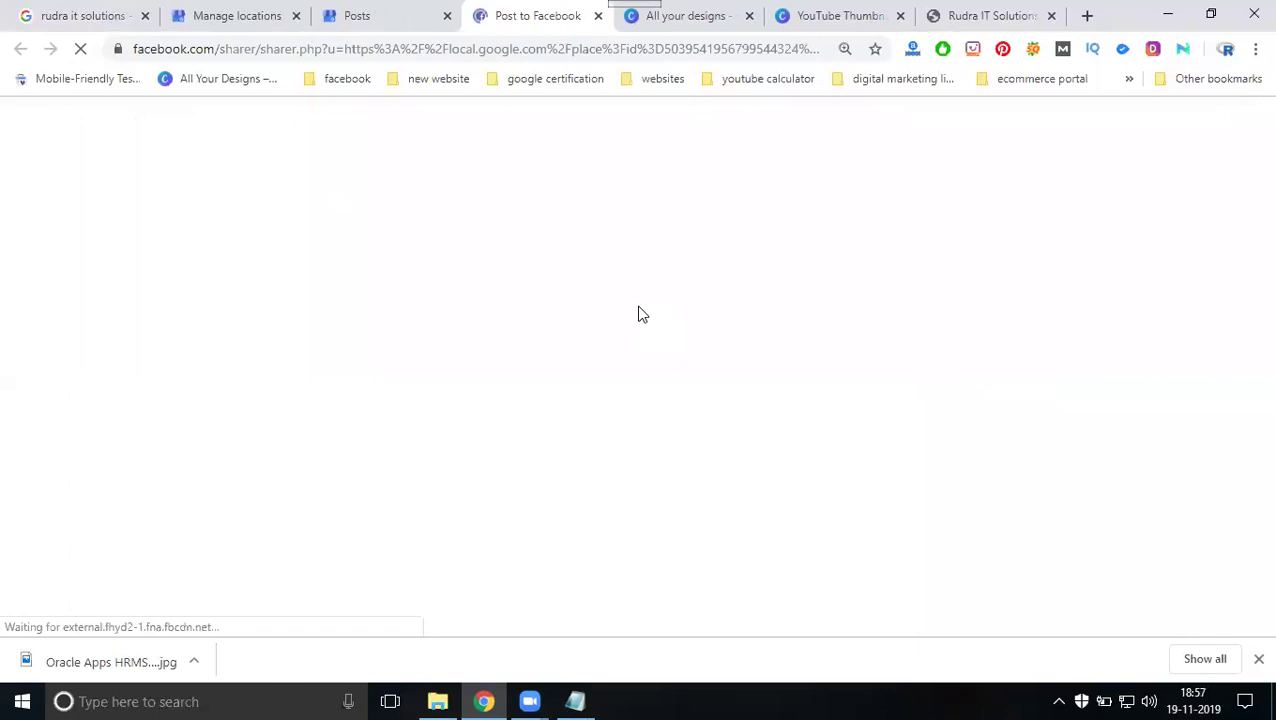
scroll(420, 290, down, 2)
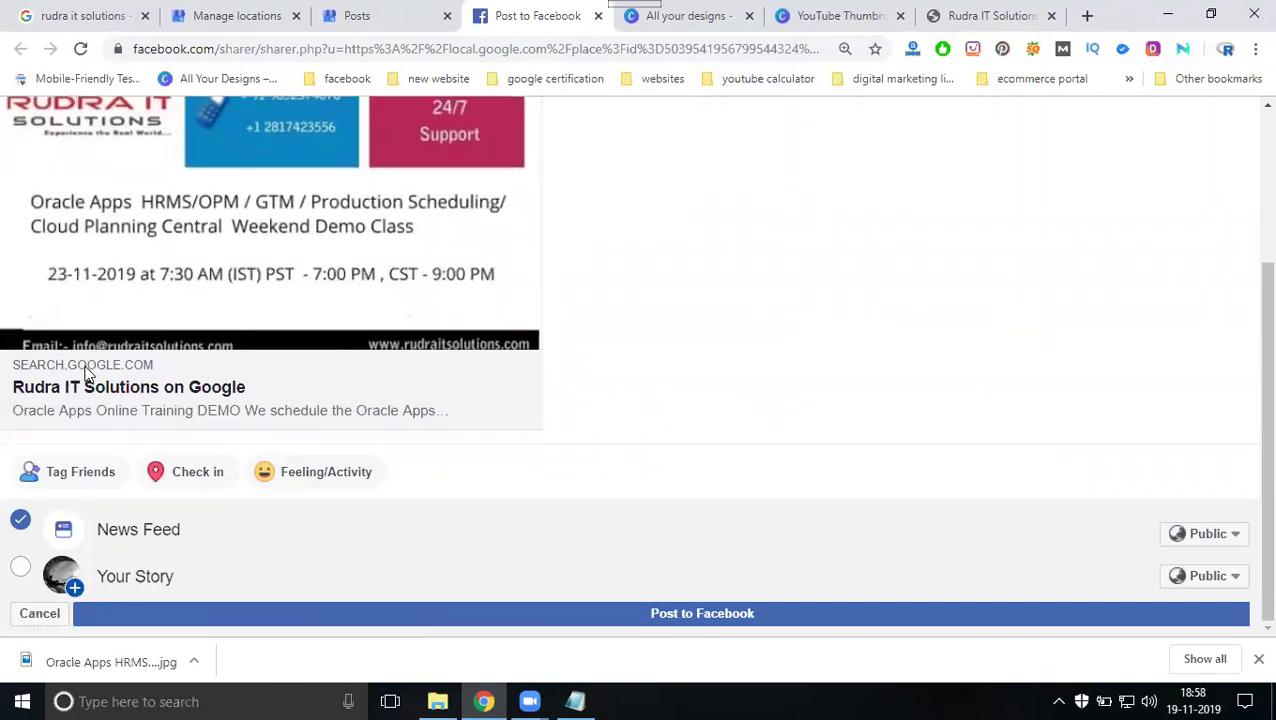
scroll(148, 293, up, 3)
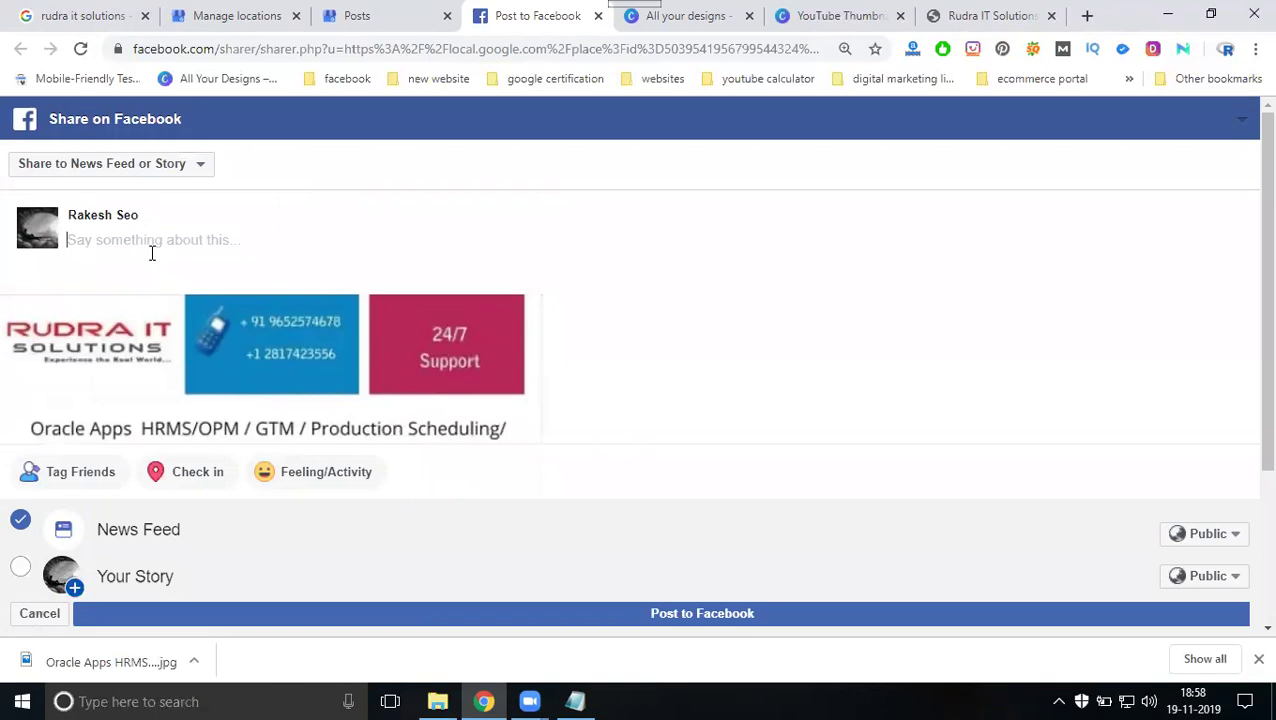
key(ctrl+v)
Step: Post it to the managed RudraITSolutions Facebook page
click(170, 165)
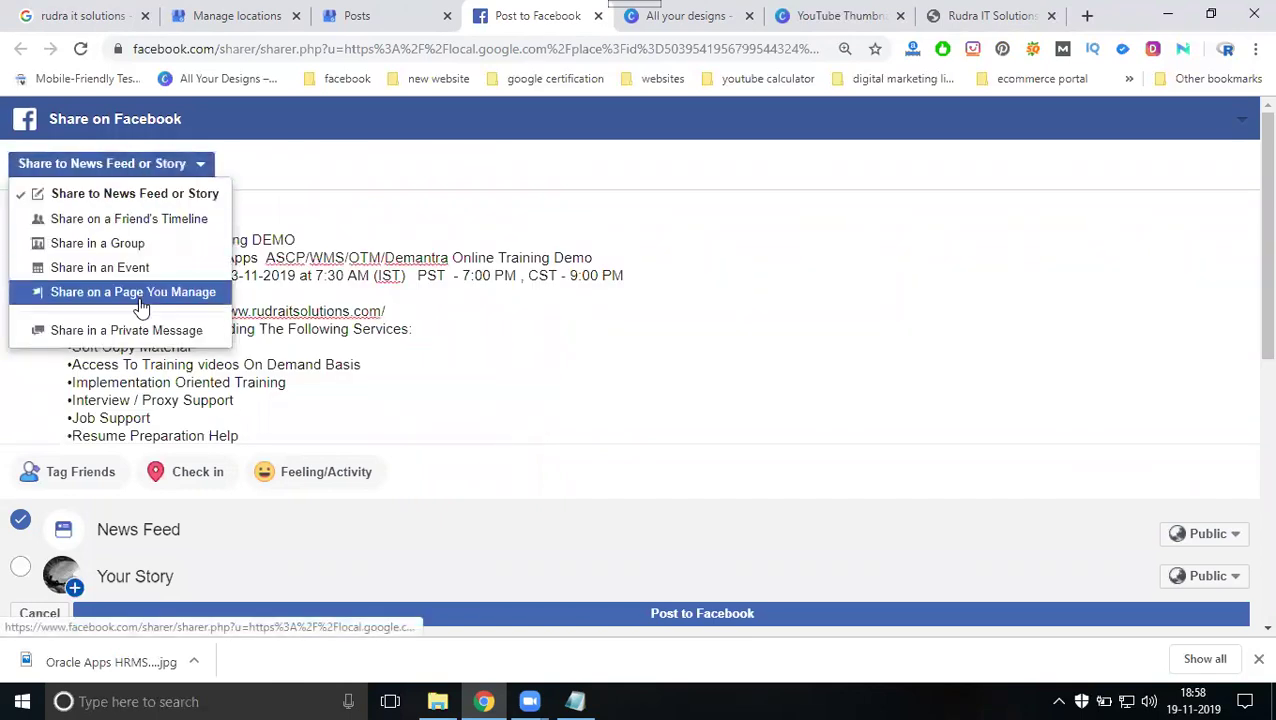
click(141, 296)
click(120, 213)
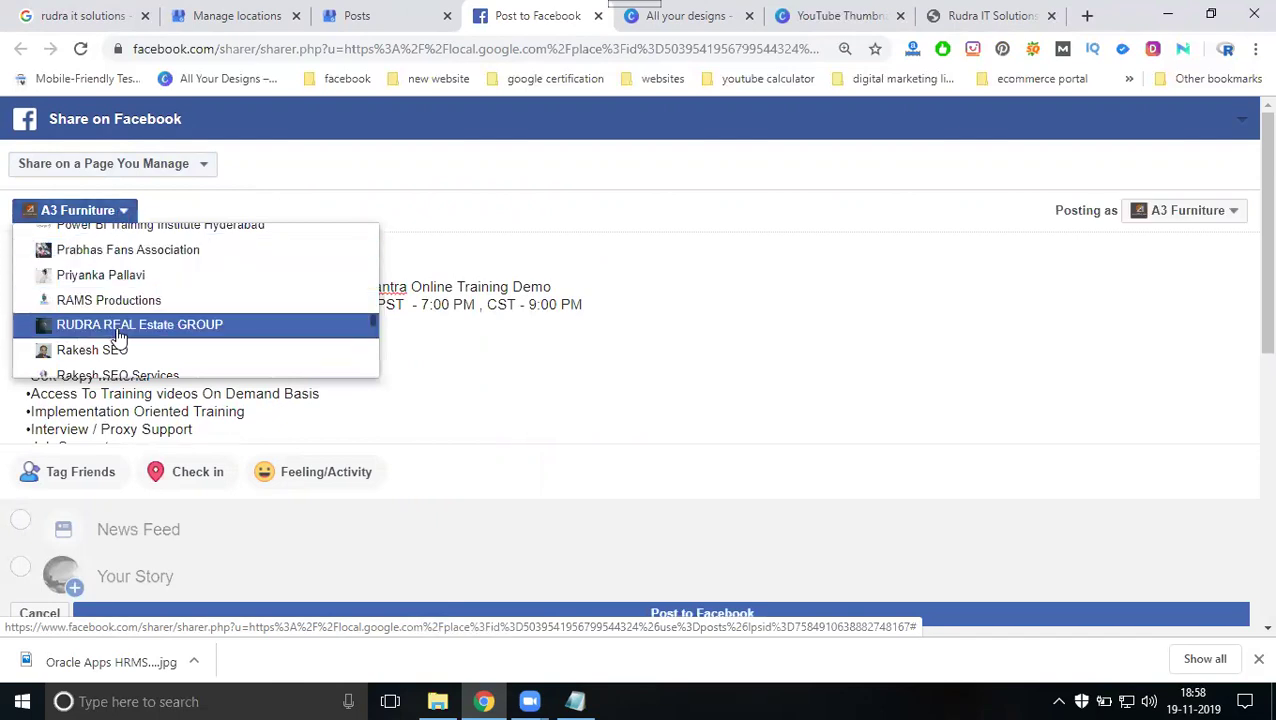
scroll(118, 336, down, 3)
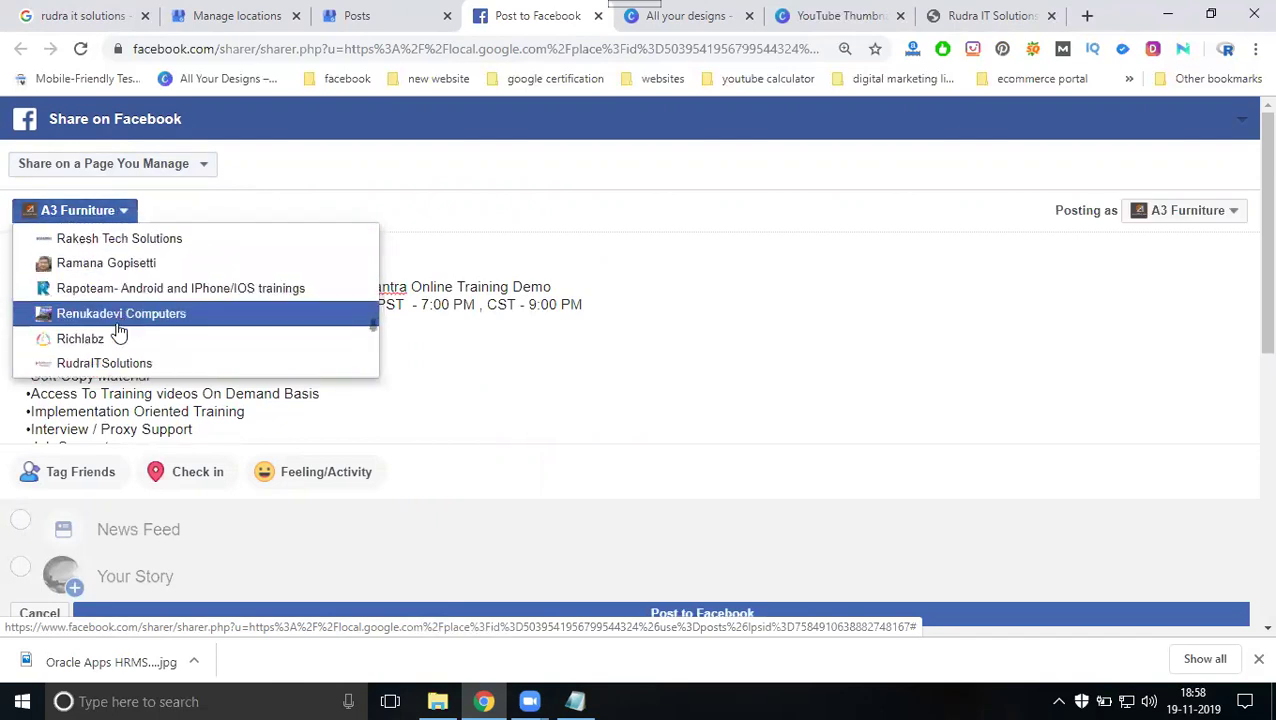
scroll(118, 336, down, 2)
click(110, 268)
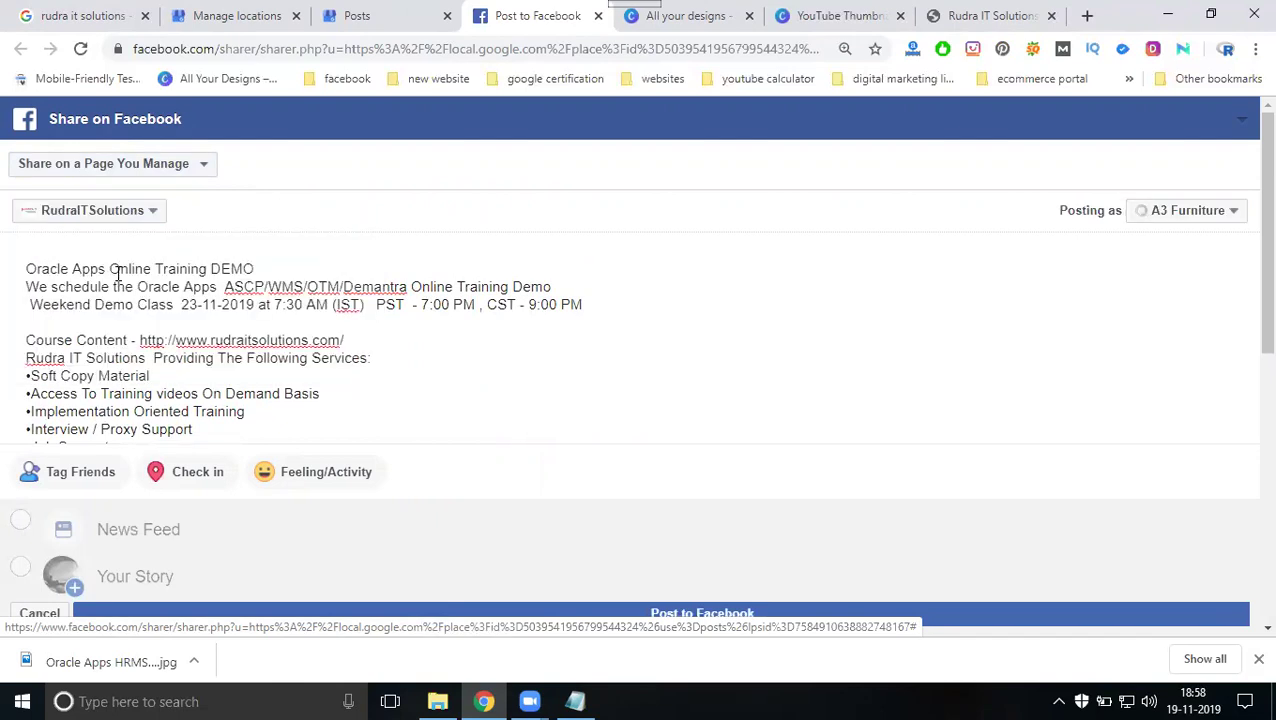
click(340, 618)
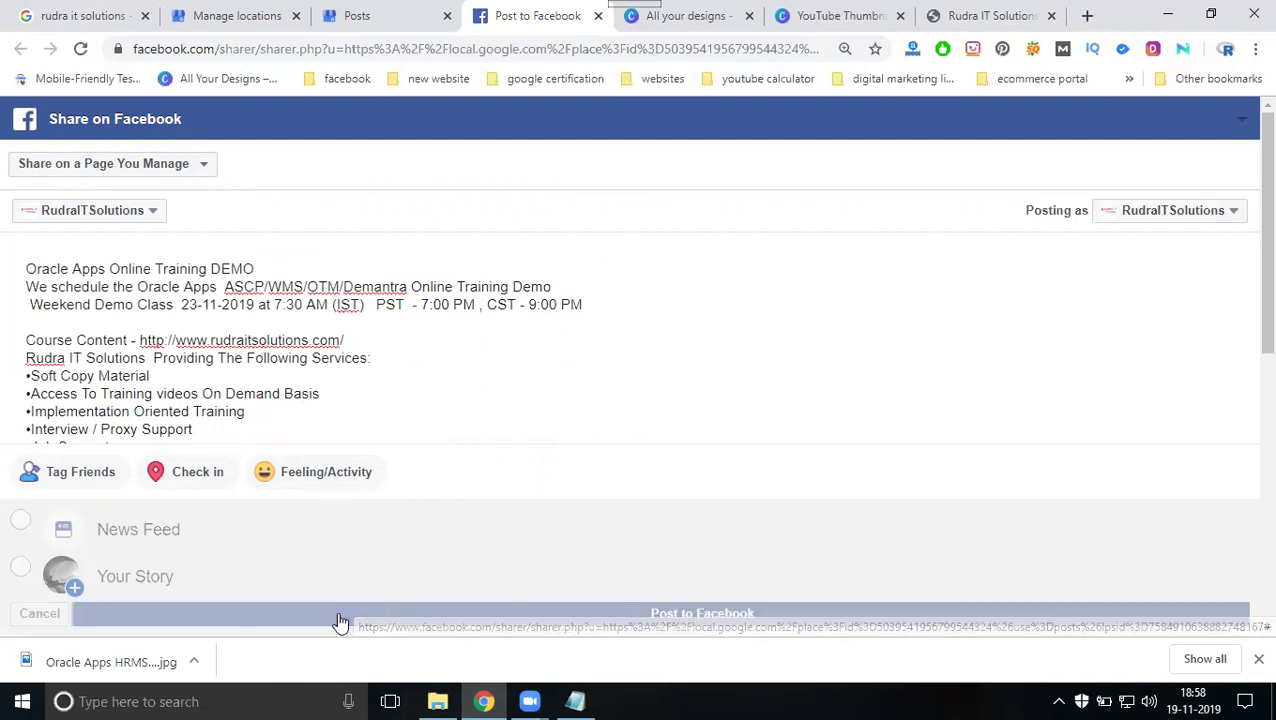
Step: Open the RudraITSolutions Facebook page from the Facebook icon in the Rudra IT Solutions website footer
click(948, 17)
scroll(846, 214, down, 5)
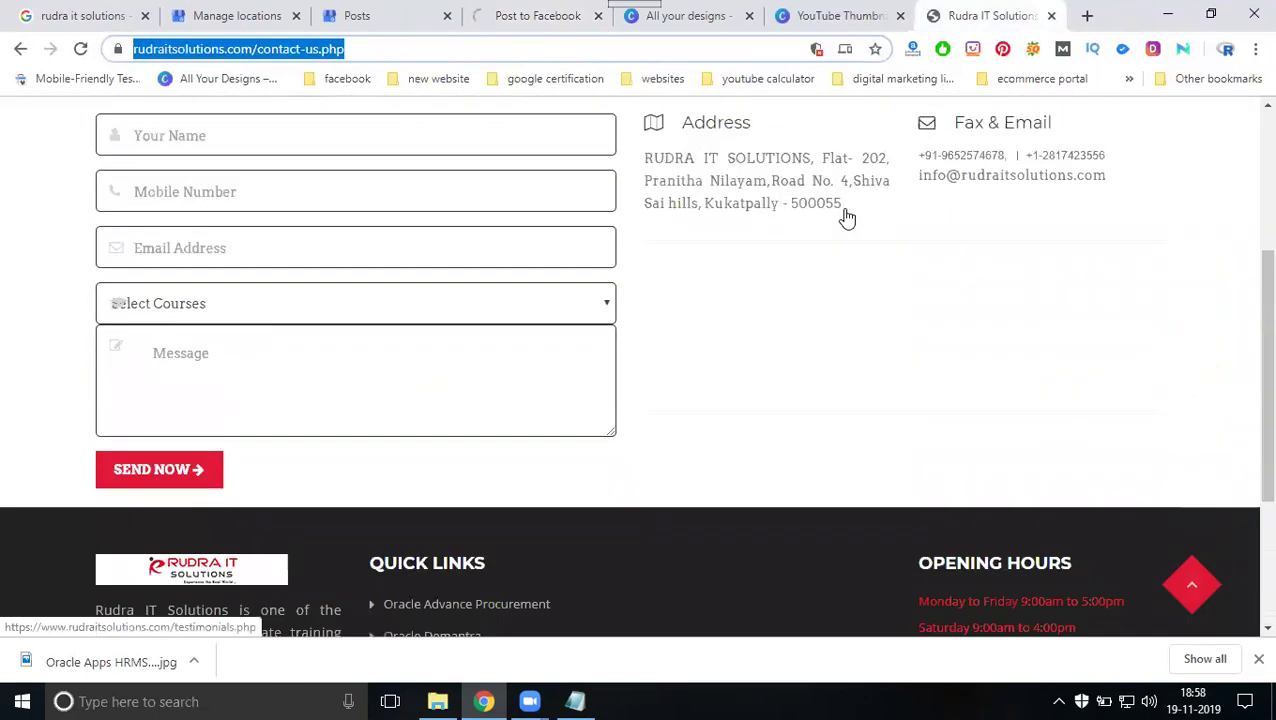
click(1004, 608)
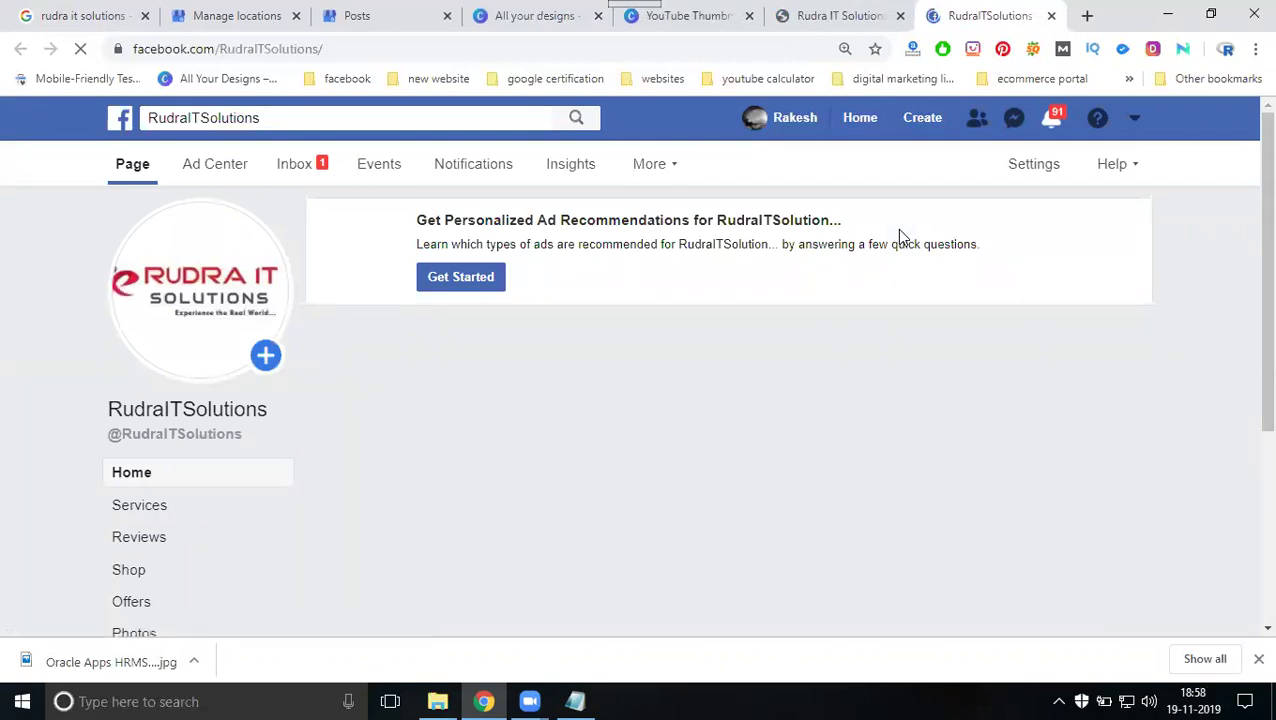
Step: Scroll the RudraITSolutions page's Posts section to check the new Oracle Apps Demantra demo post
scroll(728, 346, down, 5)
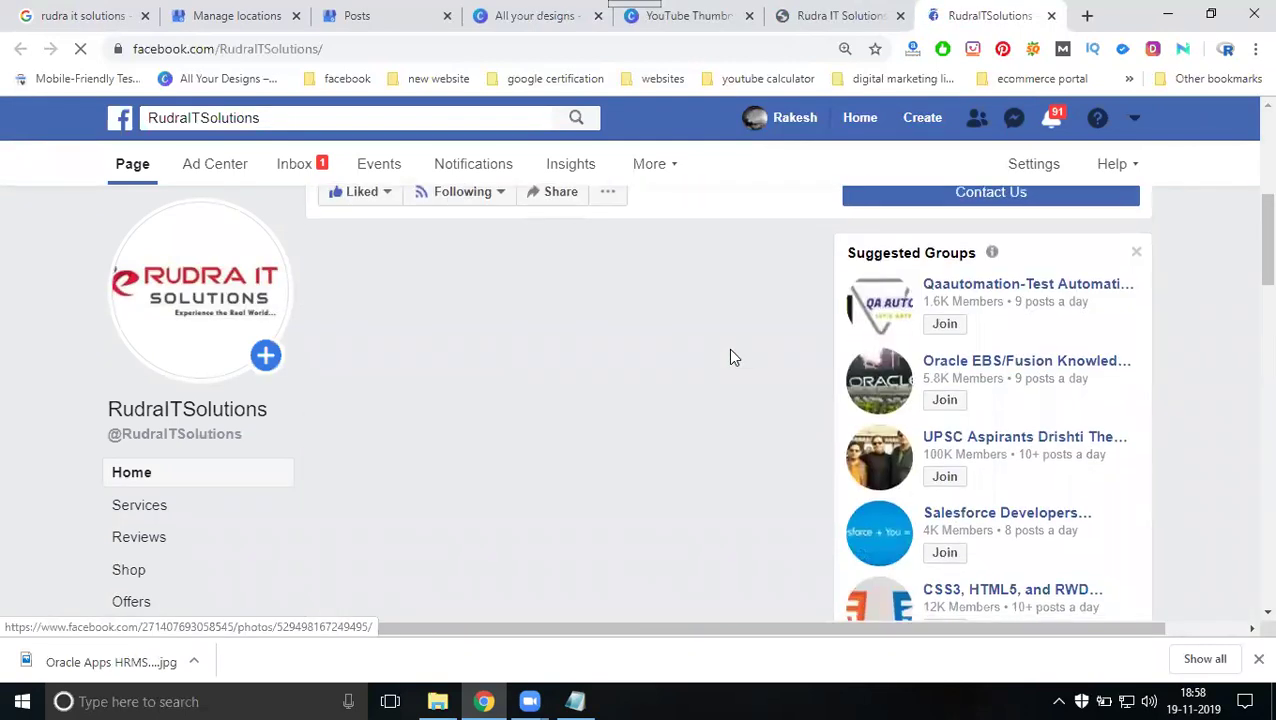
scroll(730, 357, down, 3)
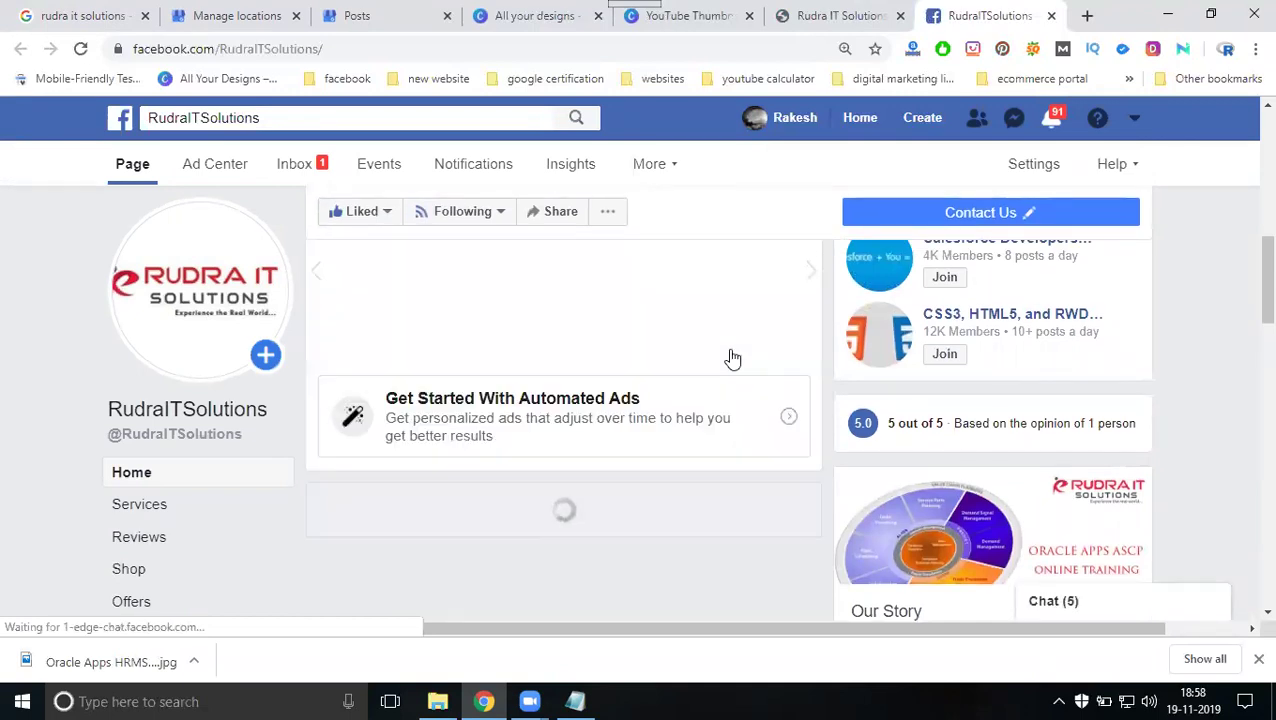
scroll(675, 350, down, 4)
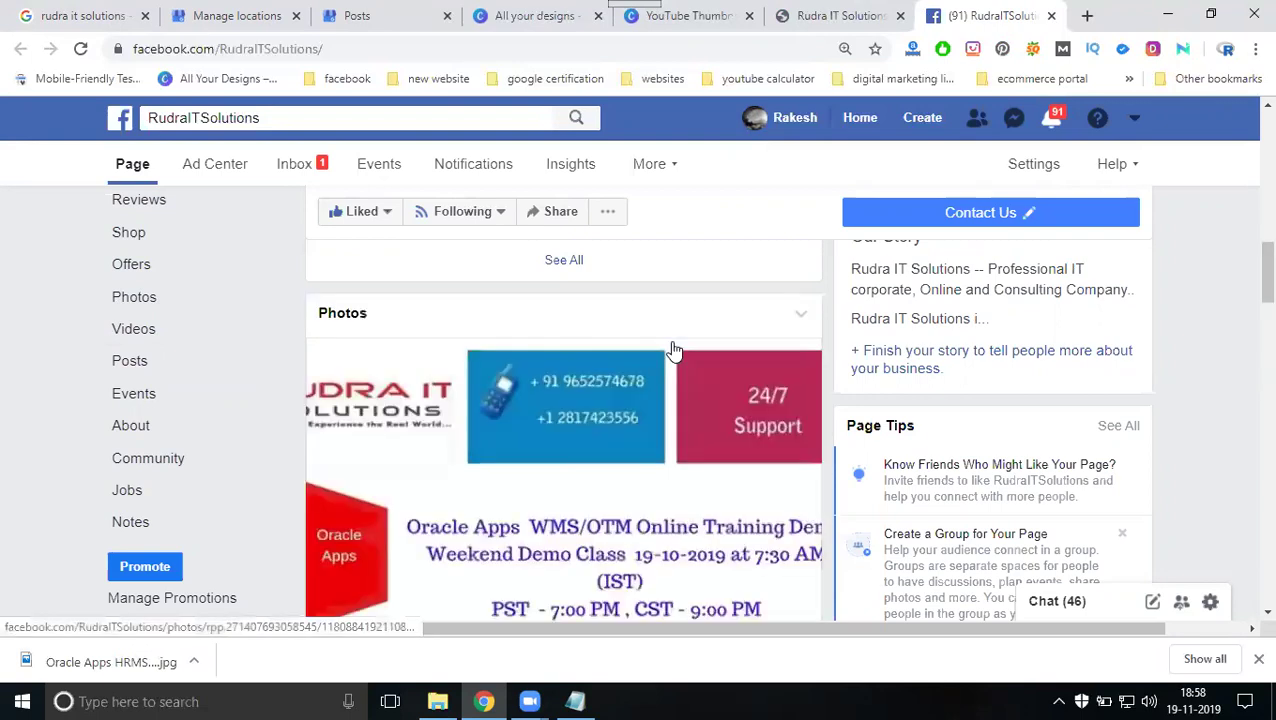
scroll(674, 352, down, 15)
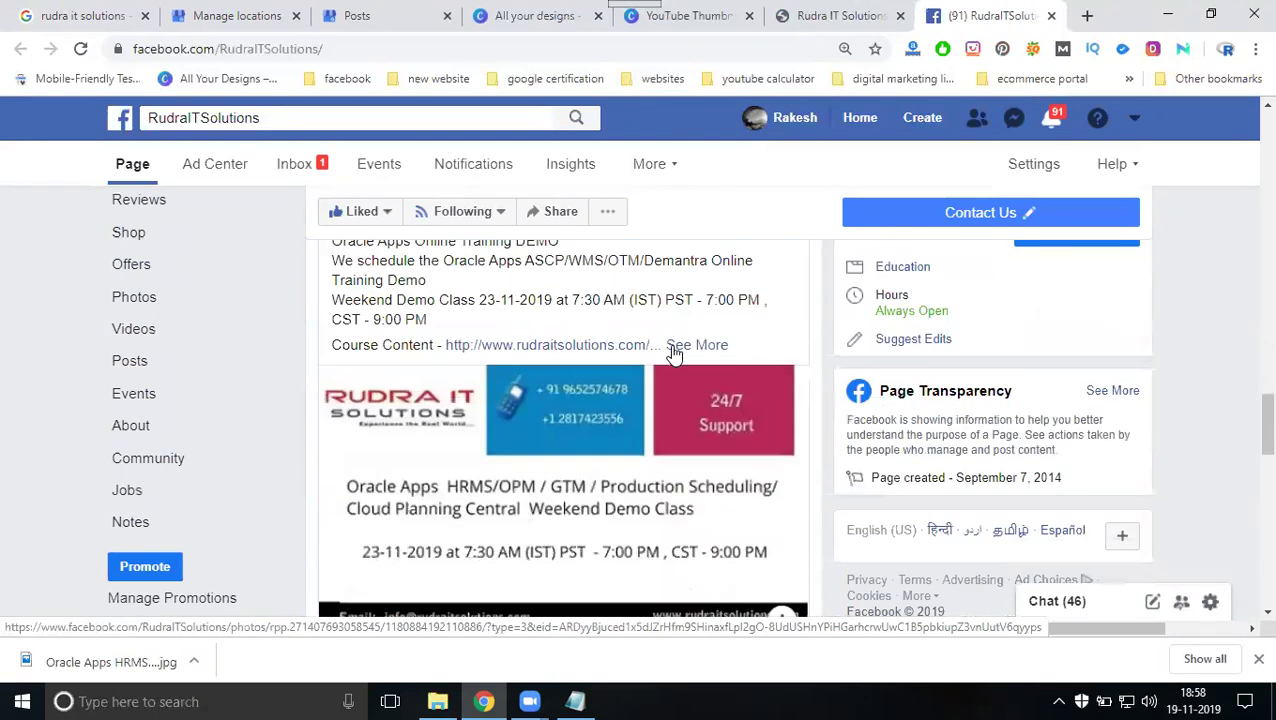
scroll(518, 460, up, 1)
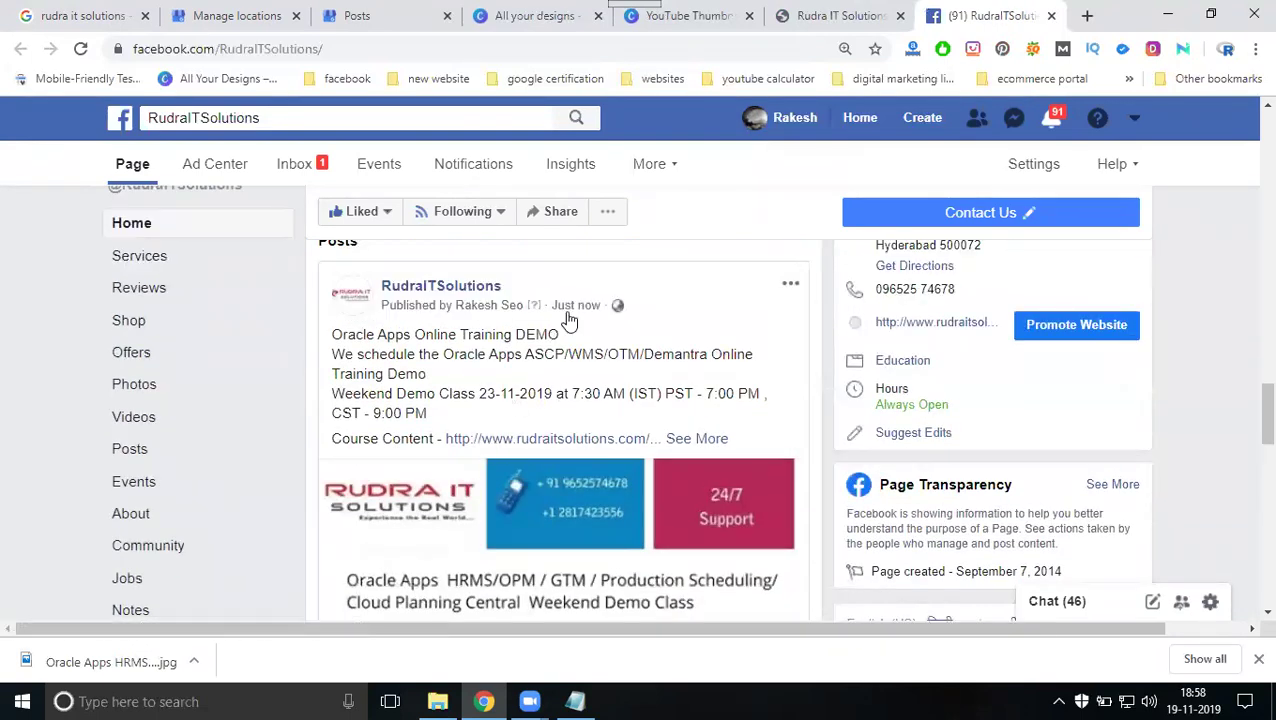
Step: Open the event post on Google and follow its Sign up link to the Contact Us page
click(550, 513)
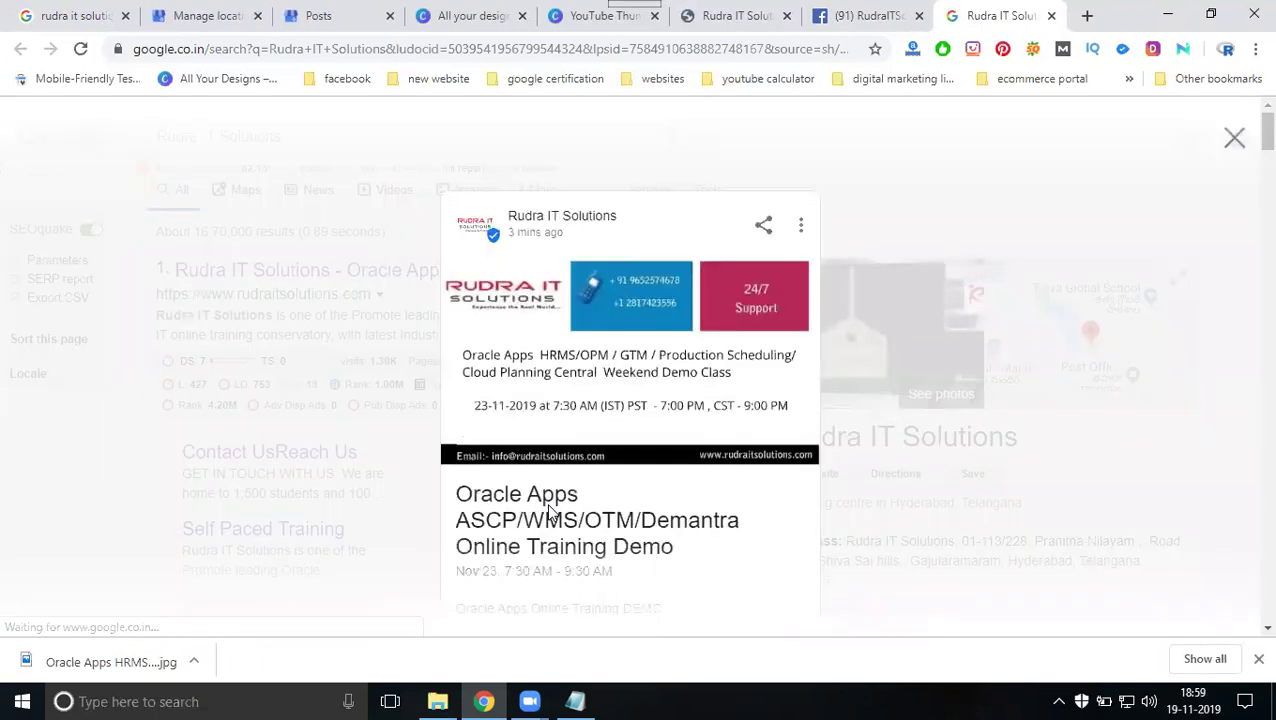
scroll(519, 467, down, 3)
scroll(519, 487, down, 4)
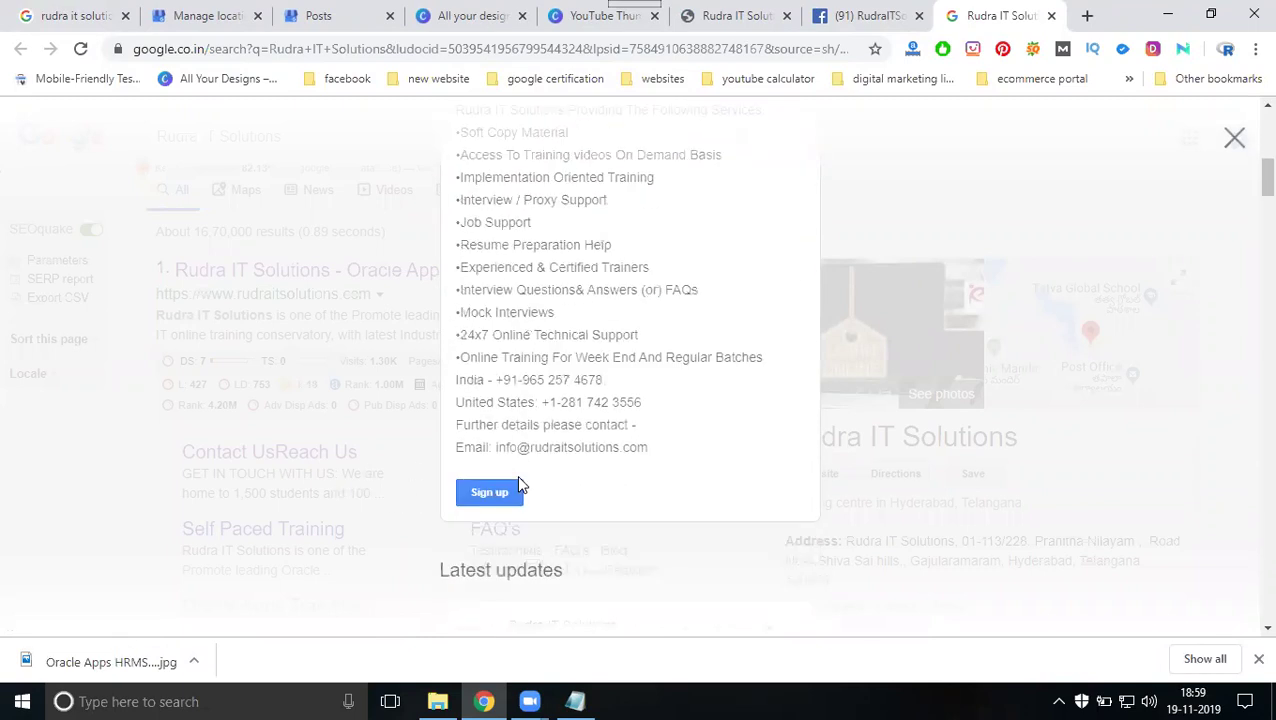
click(493, 495)
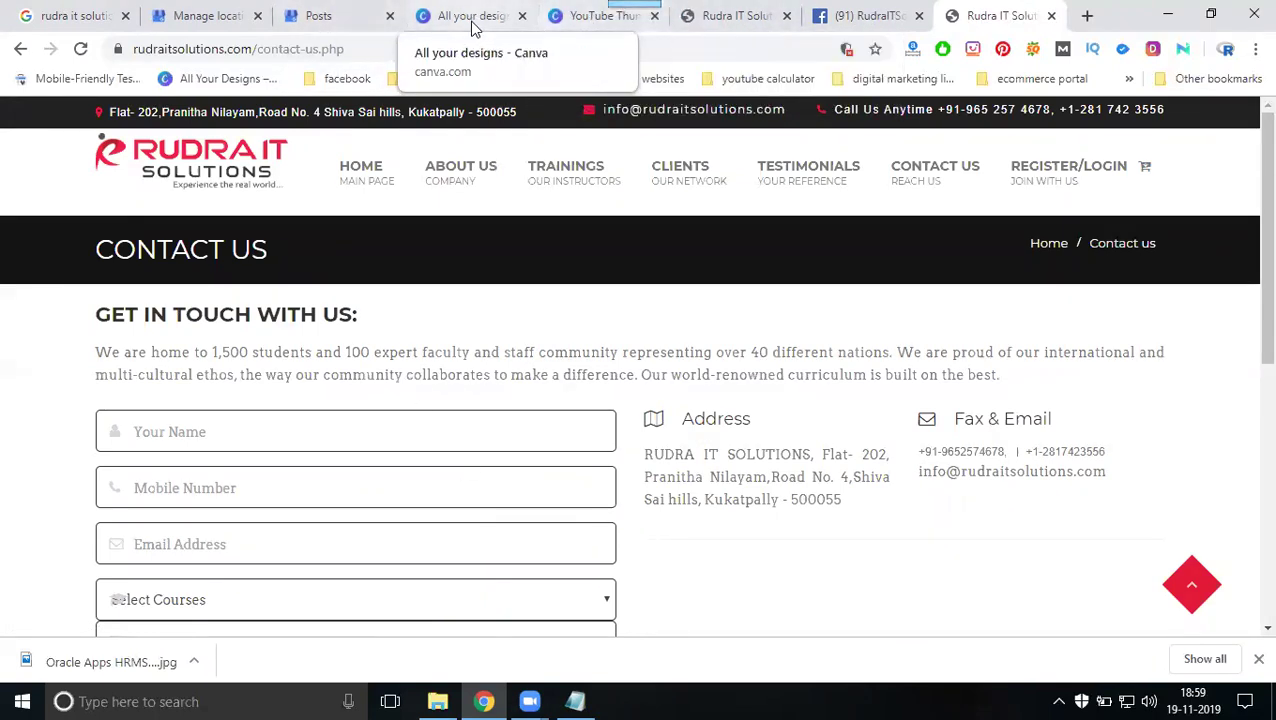
Step: Copy the event post's local.google.com share link from its sharing dialog
click(303, 30)
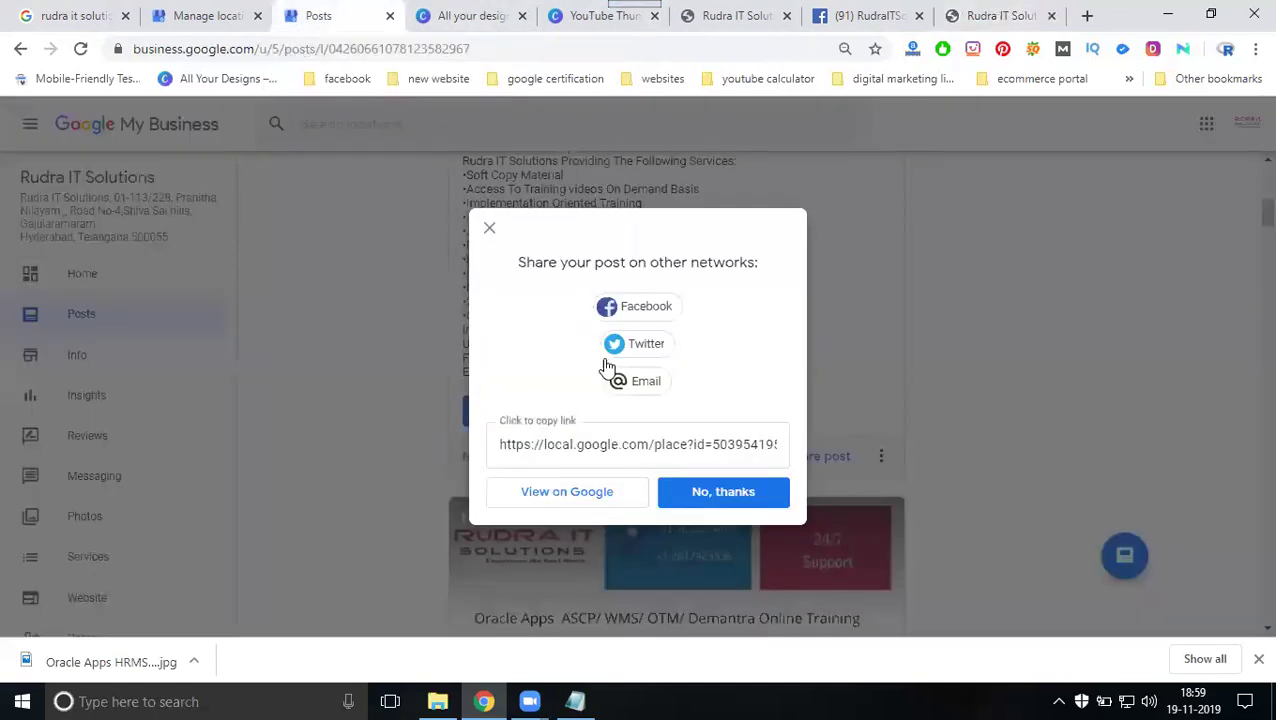
click(572, 446)
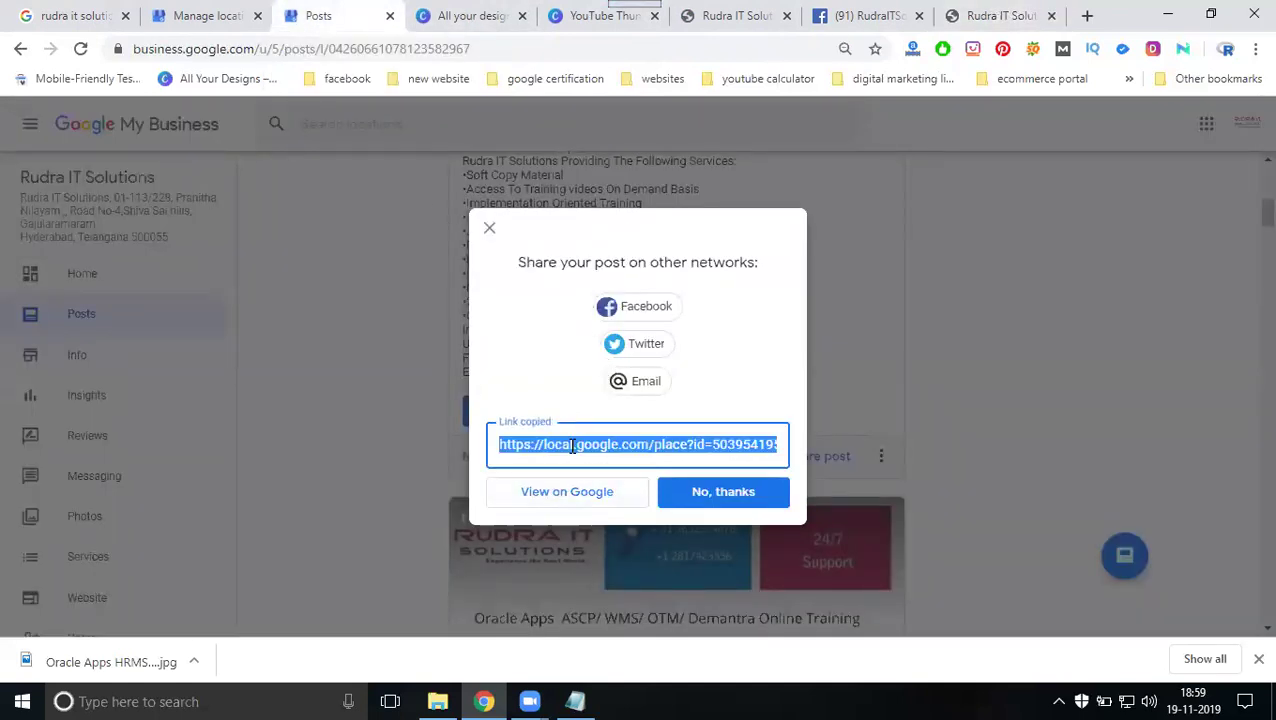
right_click(572, 448)
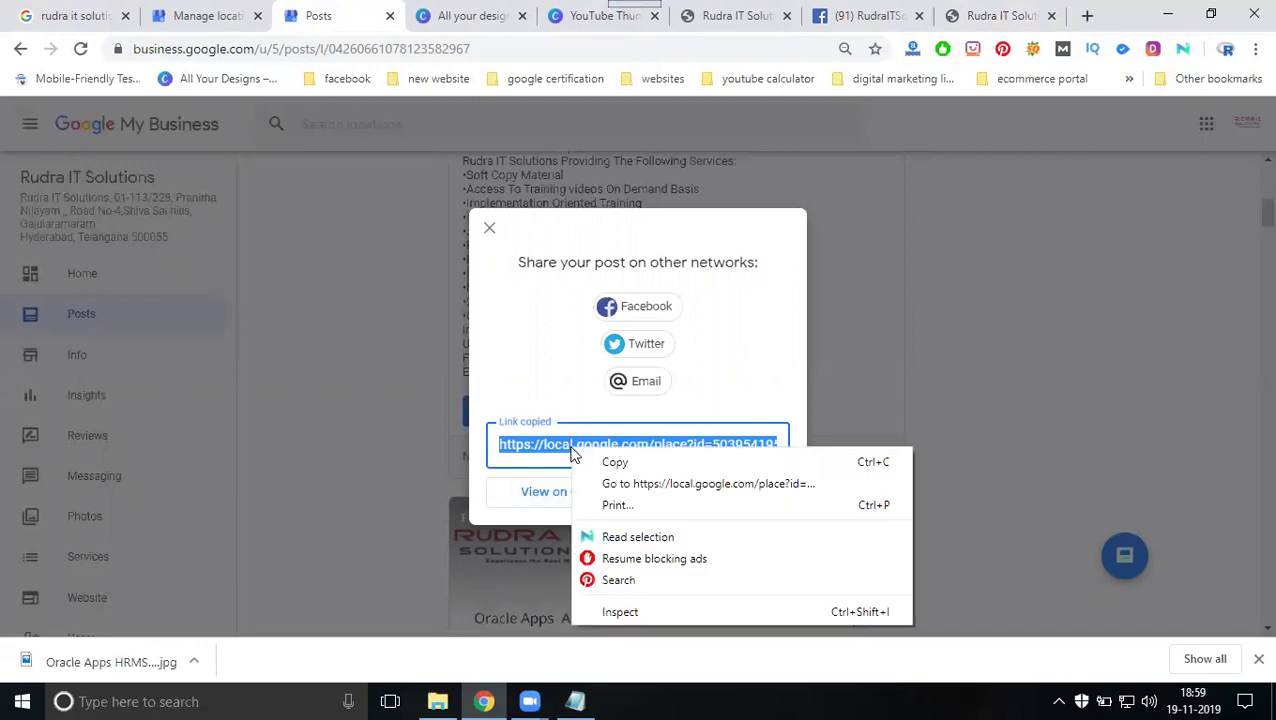